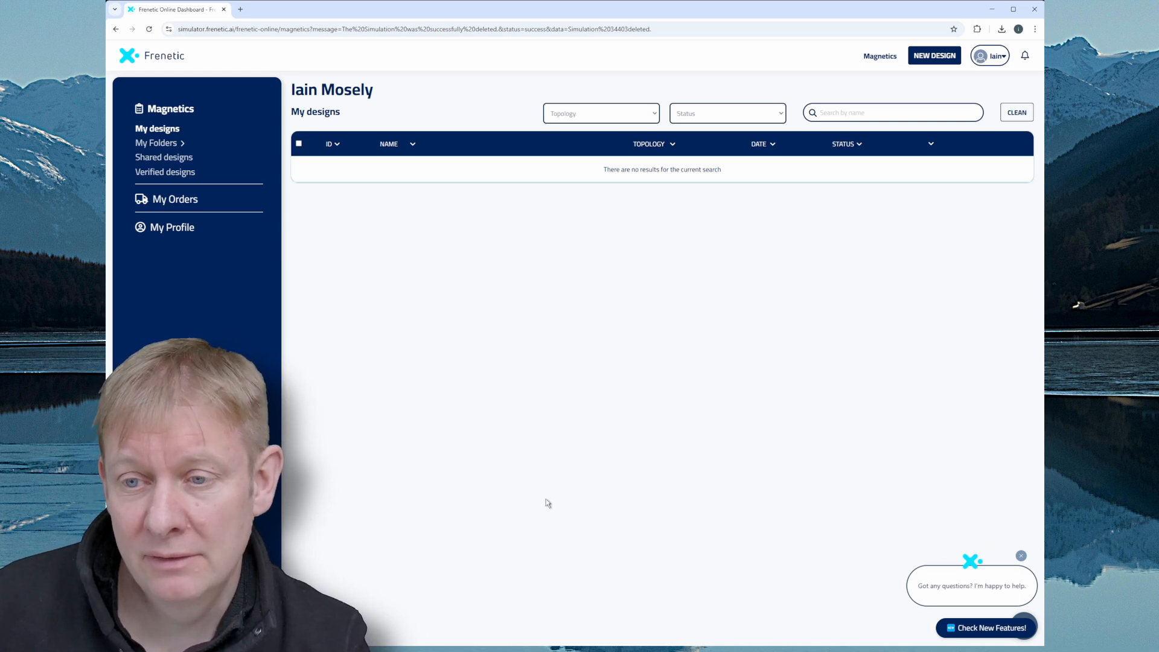
Create a new design project named "60W Flyback" and choose Flyback as its magnetic component.
left_click(927, 60)
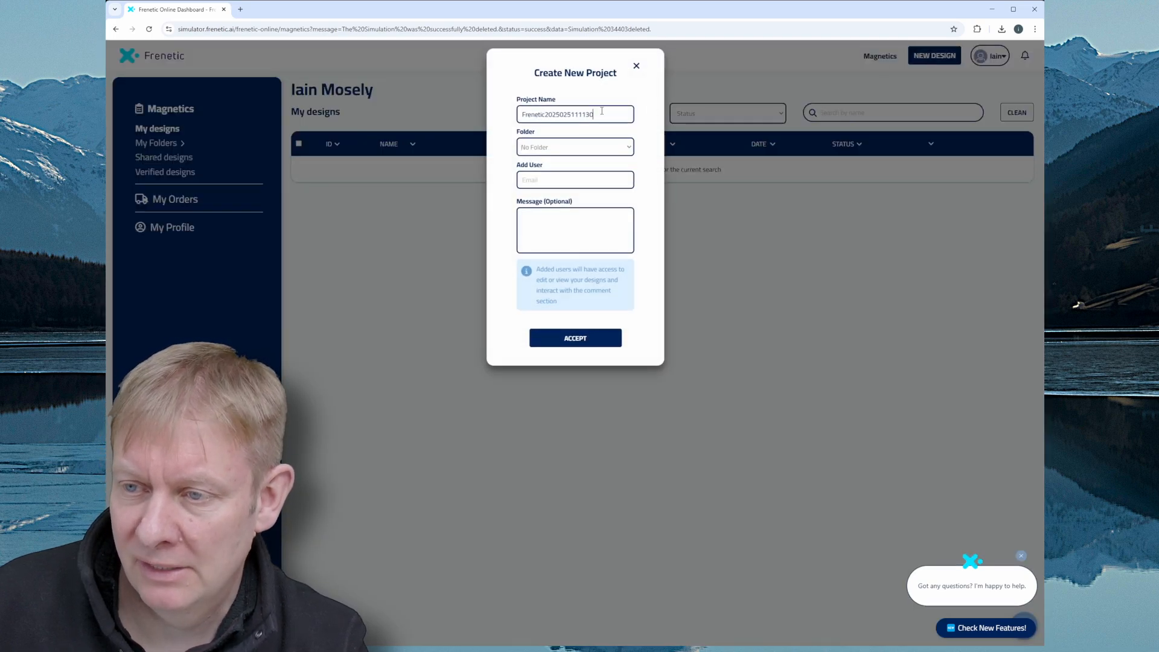
key("BackSpace")
key("BackSpace")
key("BackSpace")
key("BackSpace")
key("BackSpace")
key("BackSpace")
key("BackSpace")
key("BackSpace")
key("BackSpace")
key("BackSpace")
key("BackSpace")
key("BackSpace")
key("BackSpace")
key("BackSpace")
key("BackSpace")
key("BackSpace")
key("BackSpace")
key("BackSpace")
key("BackSpace")
key("BackSpace")
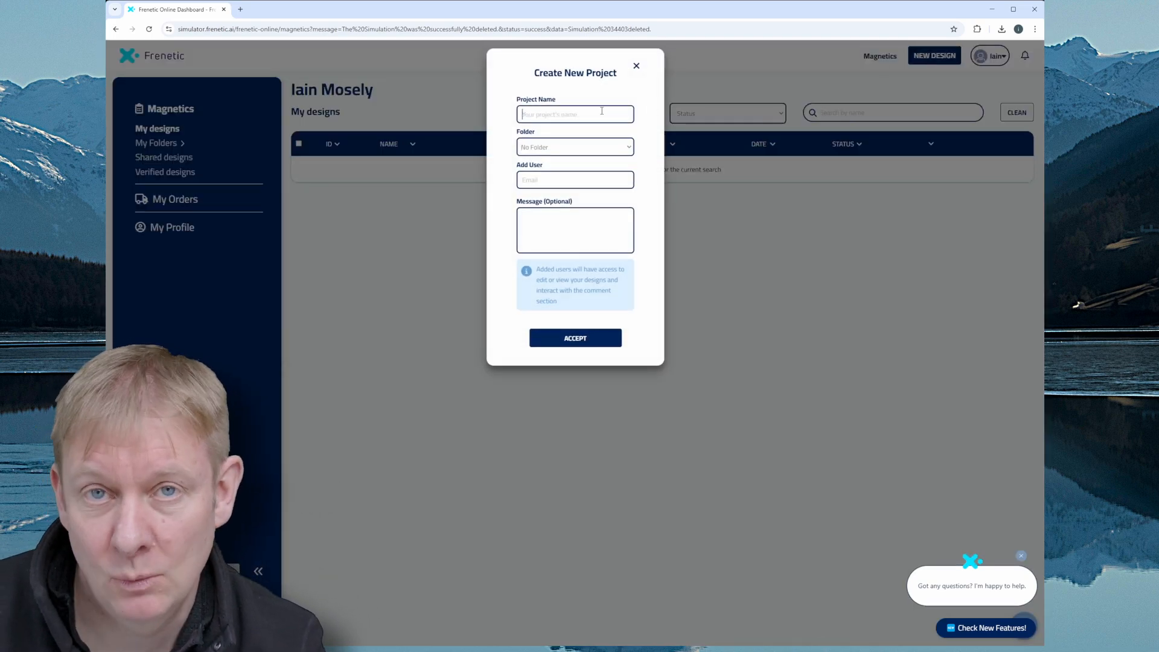
type("60")
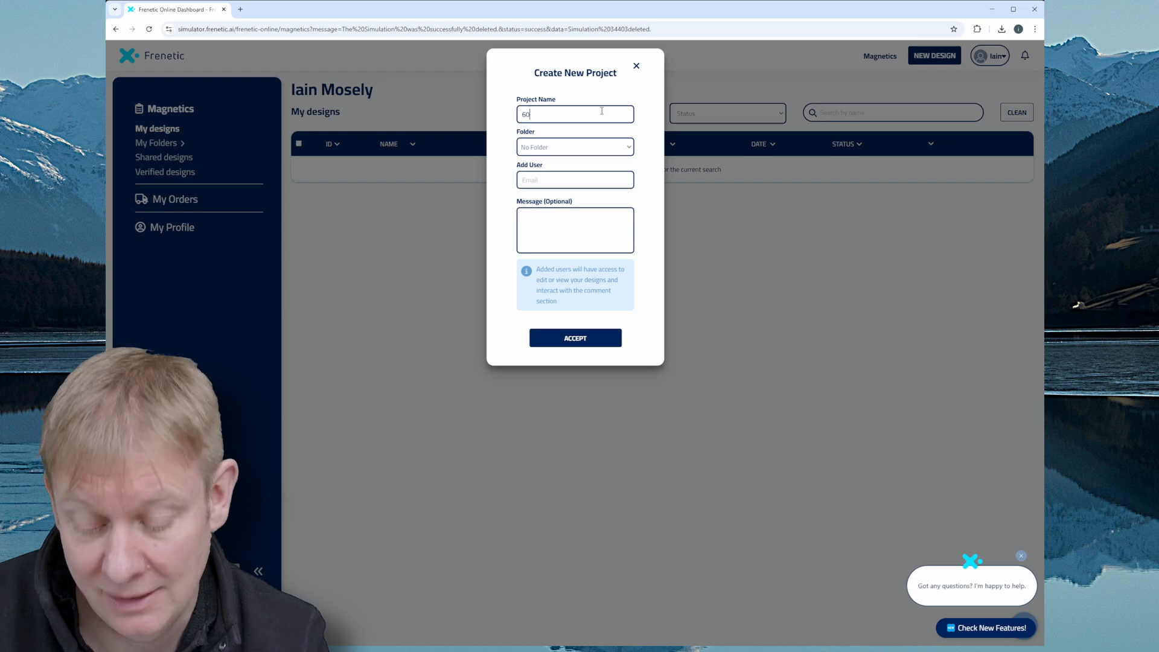
type("W Flyback")
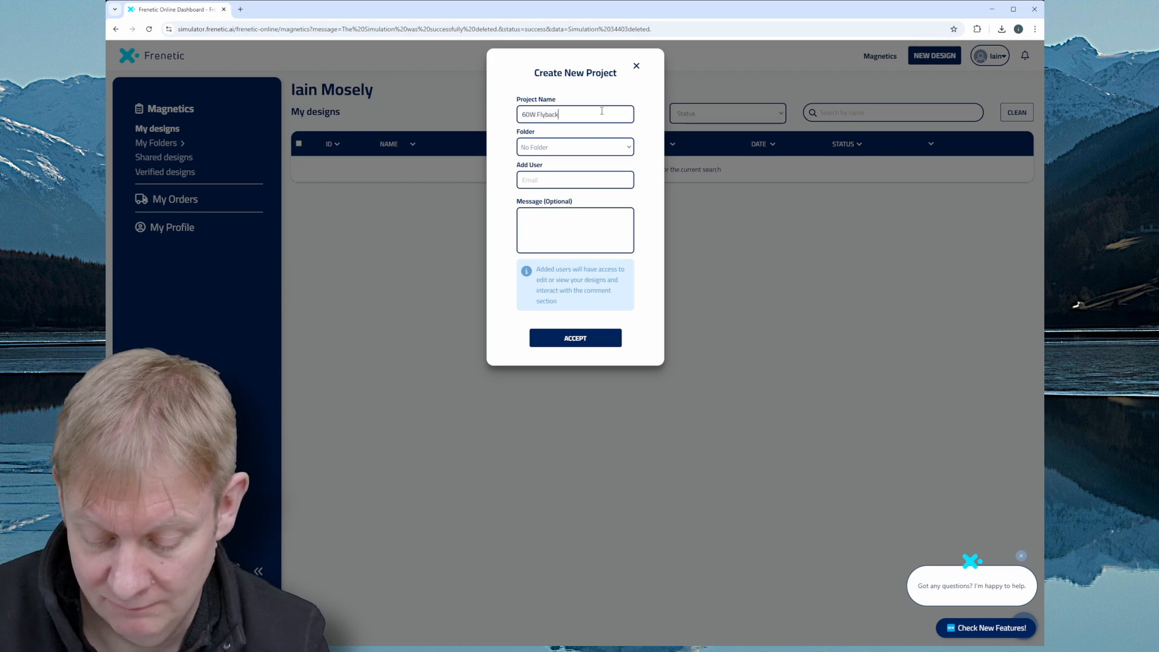
left_click(575, 339)
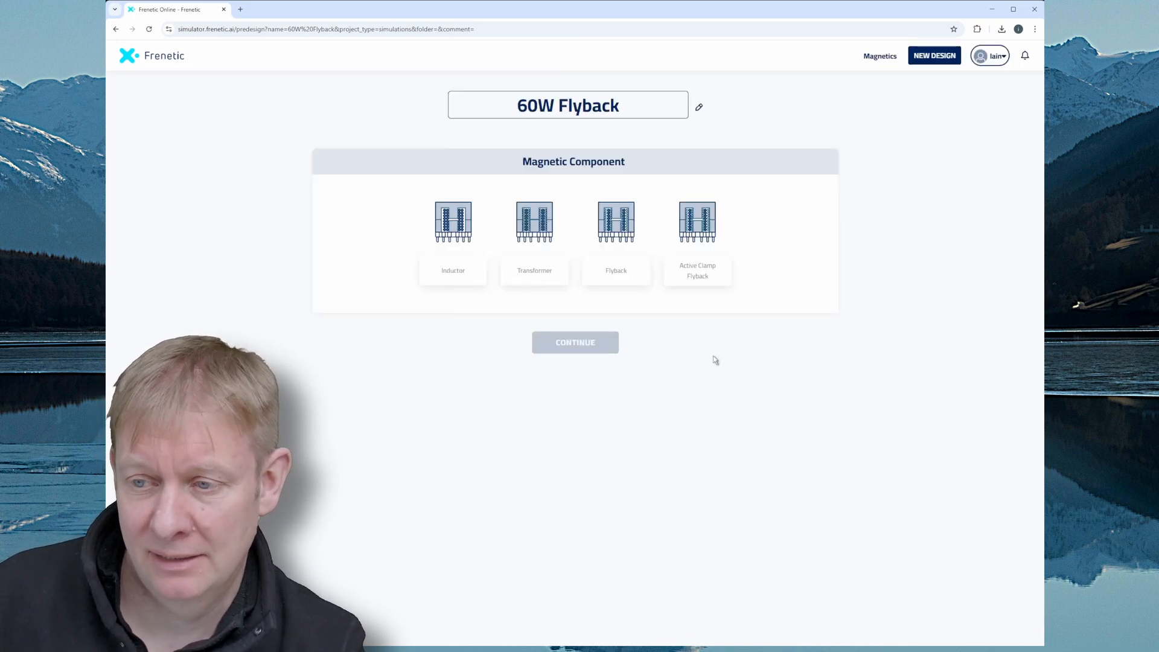
left_click(618, 275)
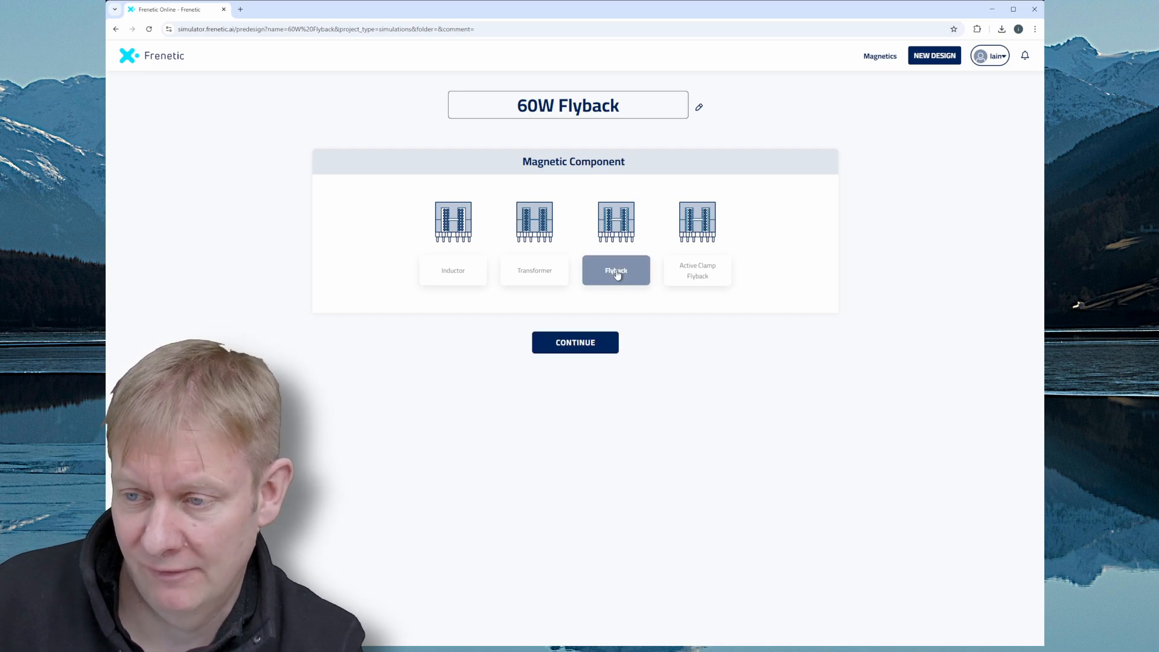
left_click(570, 343)
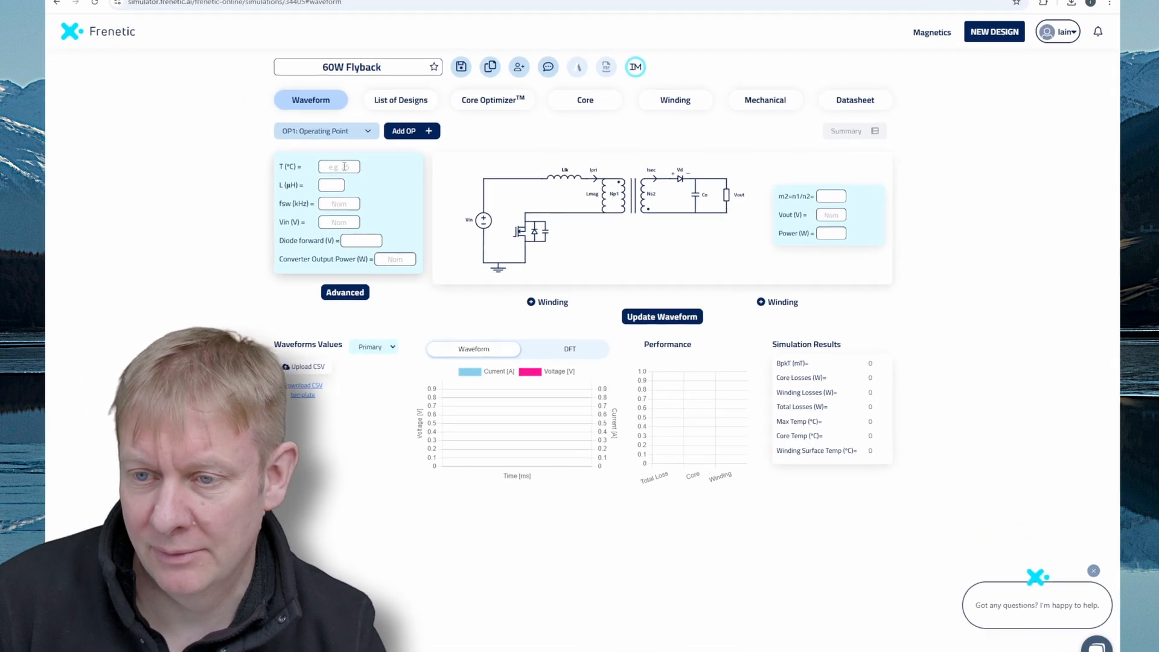
Set operating point 1's temperature to 50 °C, inductance to 700 µH and switching frequency to 70 kHz.
left_click(344, 167)
type("50")
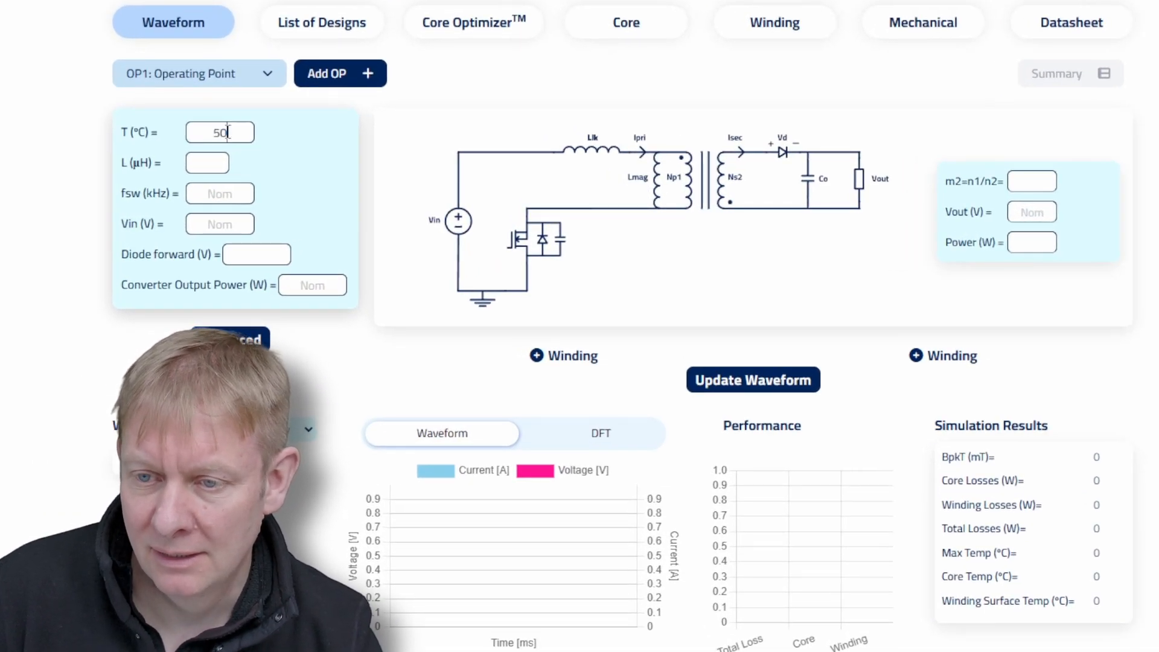
left_click(206, 157)
type("700")
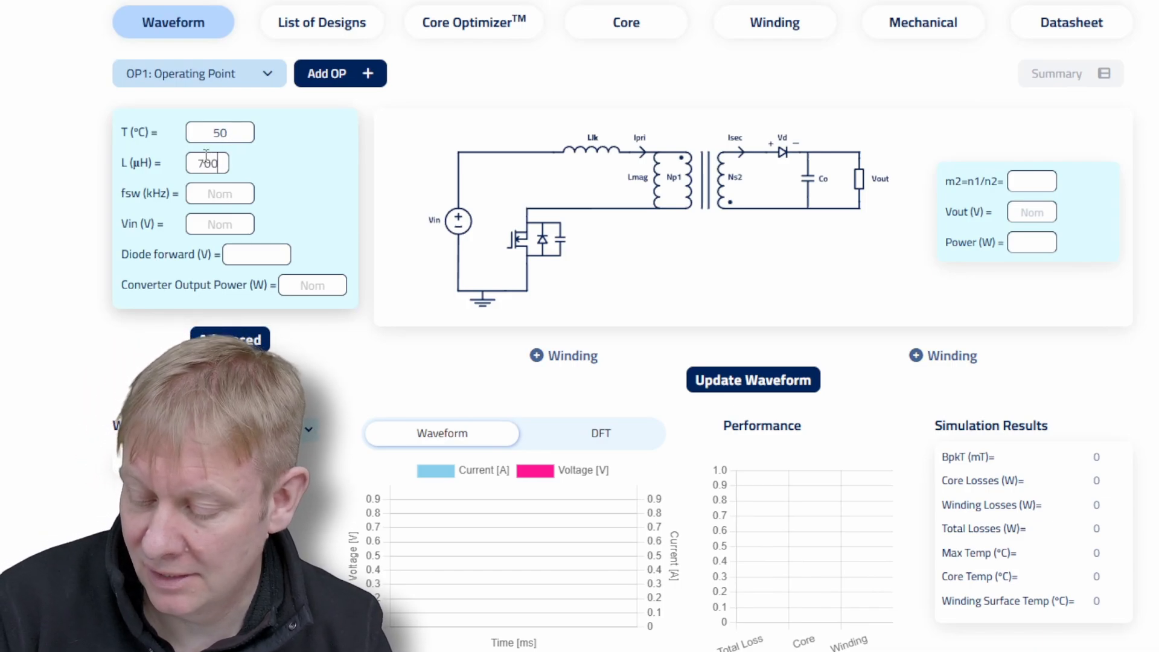
left_click(211, 195)
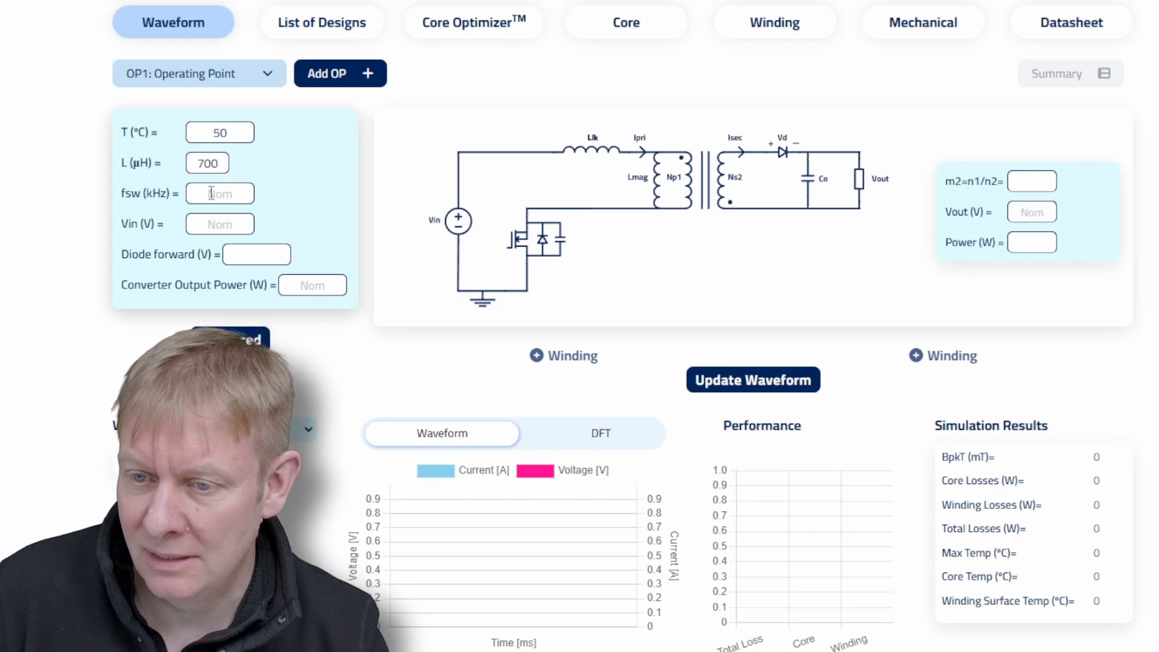
type("70")
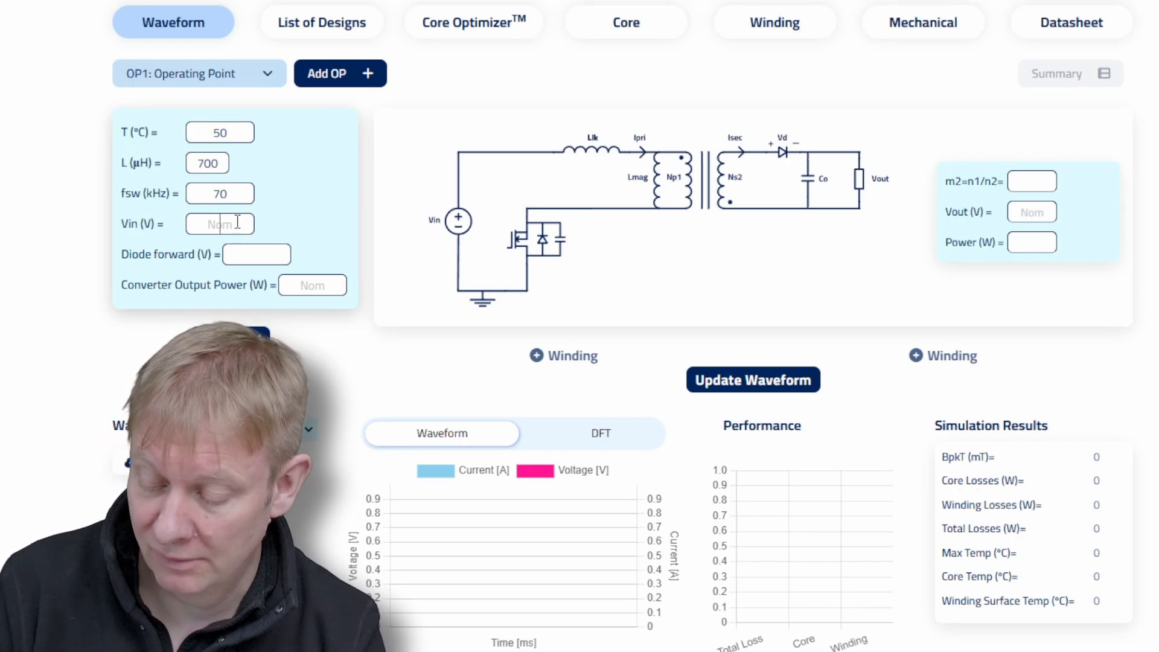
Set the input voltage to 250 V, diode forward voltage to 0.6 V and converter output power to 60 W.
type("25")
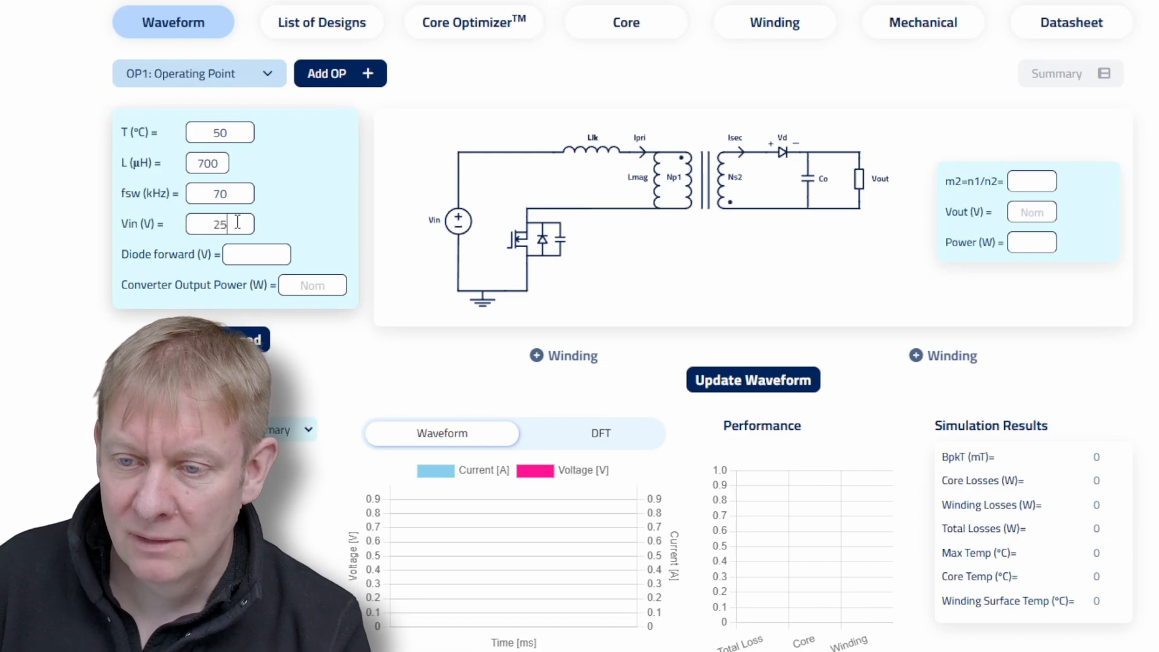
type("0")
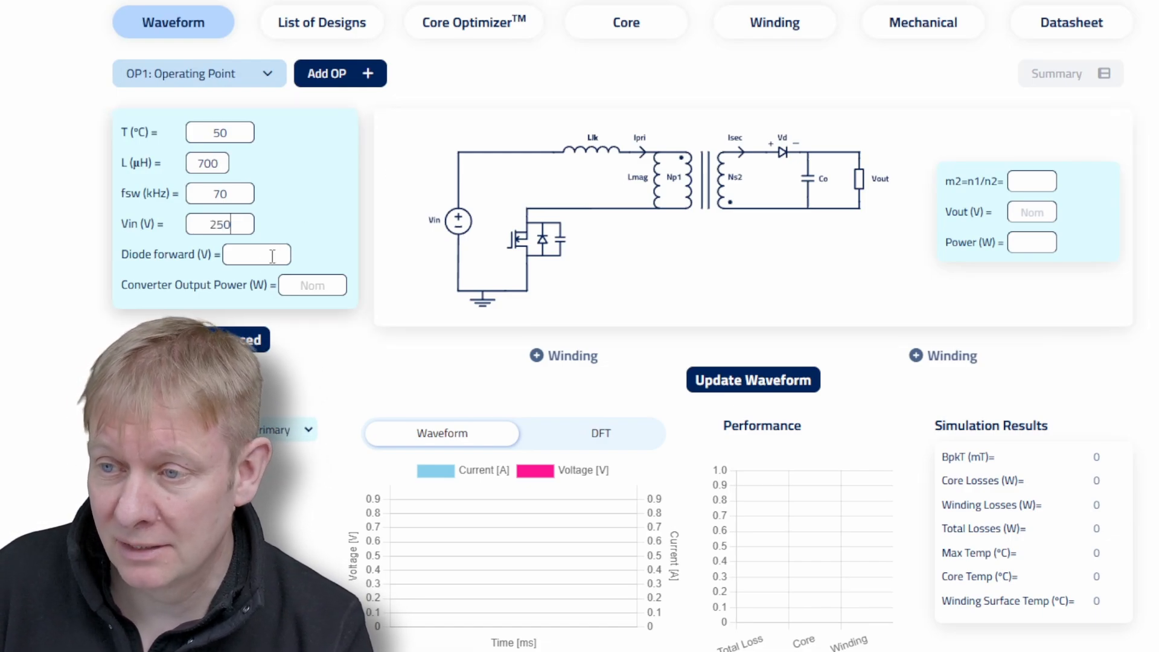
left_click(251, 253)
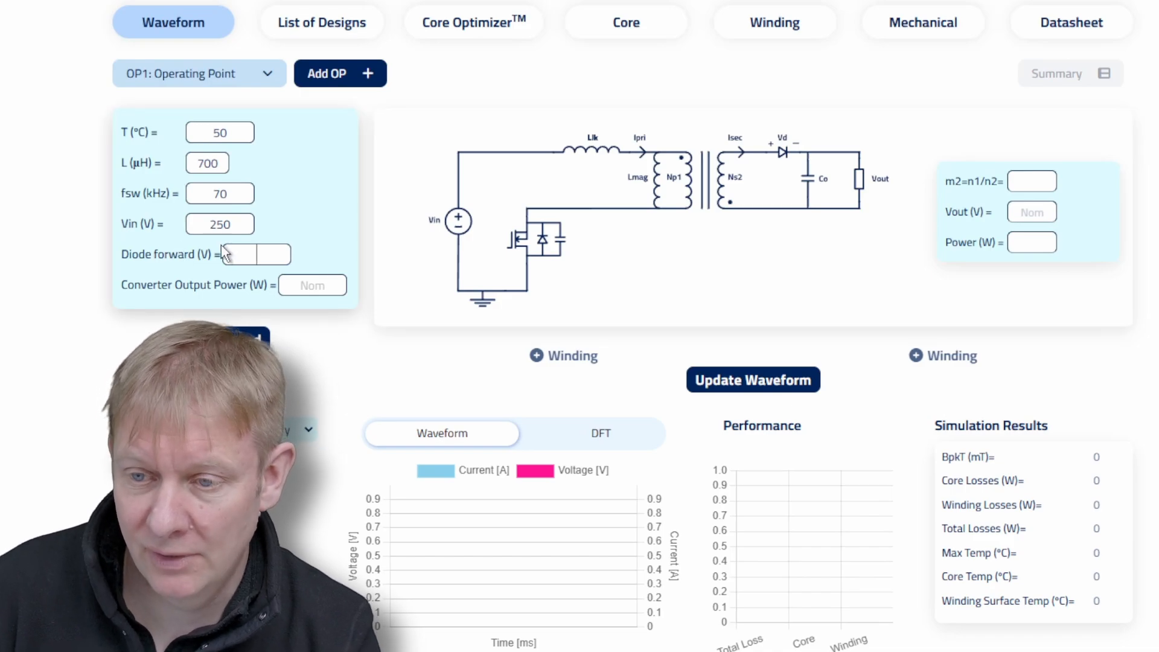
type("0.6")
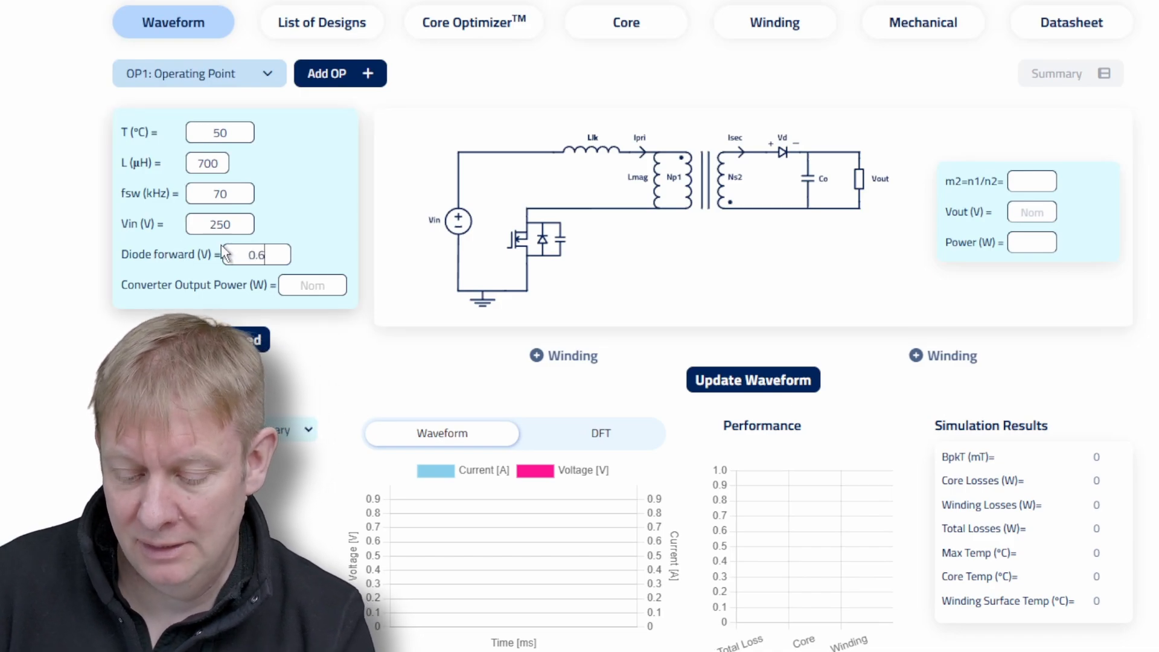
left_click(326, 284)
type("60")
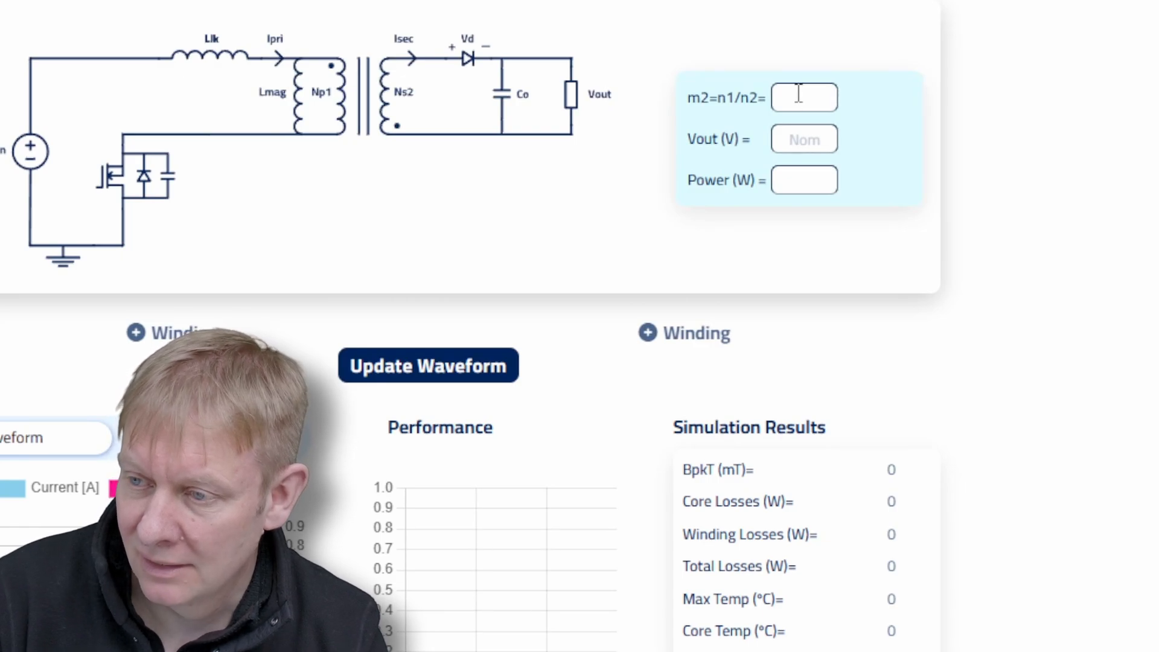
Define the secondary with turns ratio 4.58, output voltage 24 V and power 60 W, and update the waveform.
type("4.58")
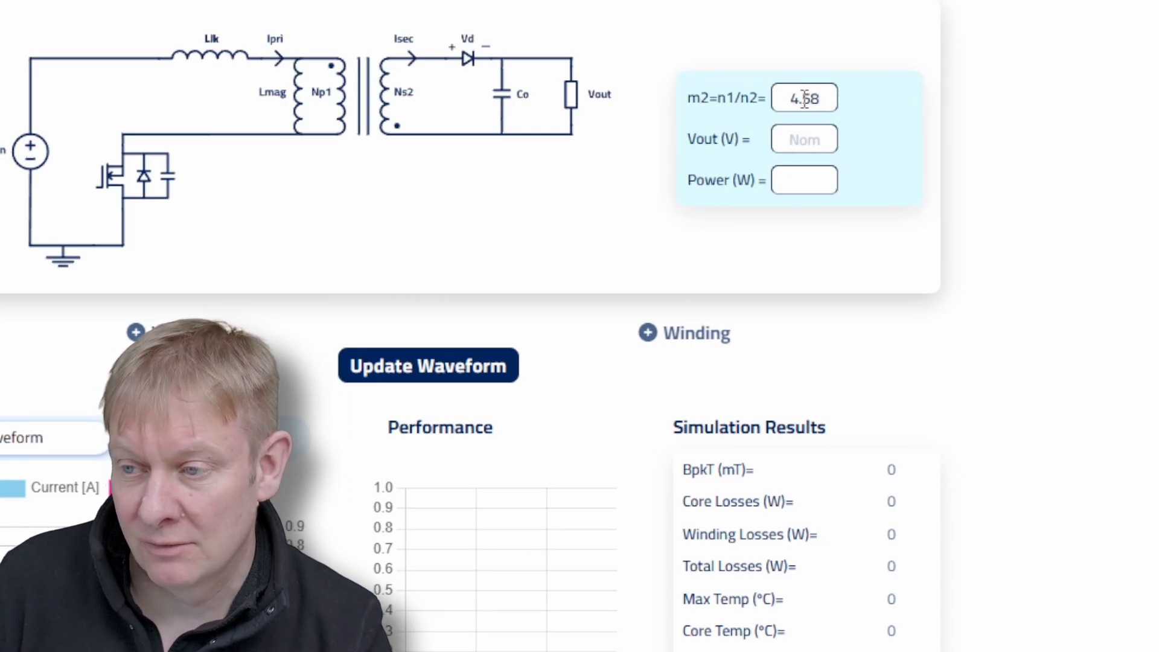
left_click(804, 140)
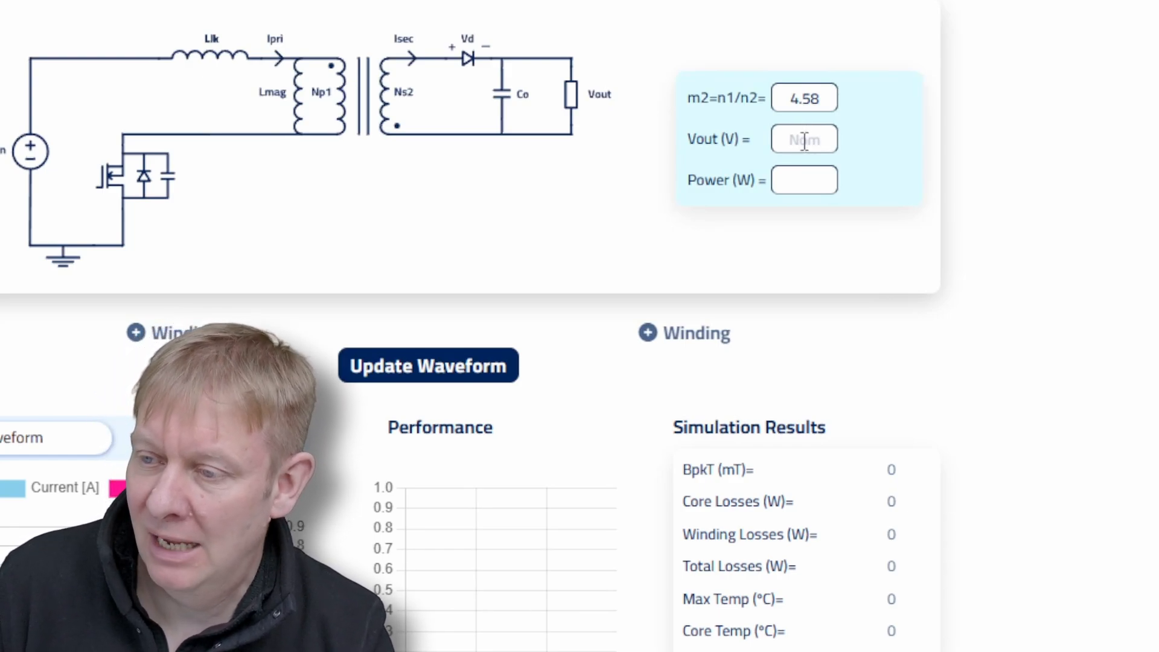
type("24")
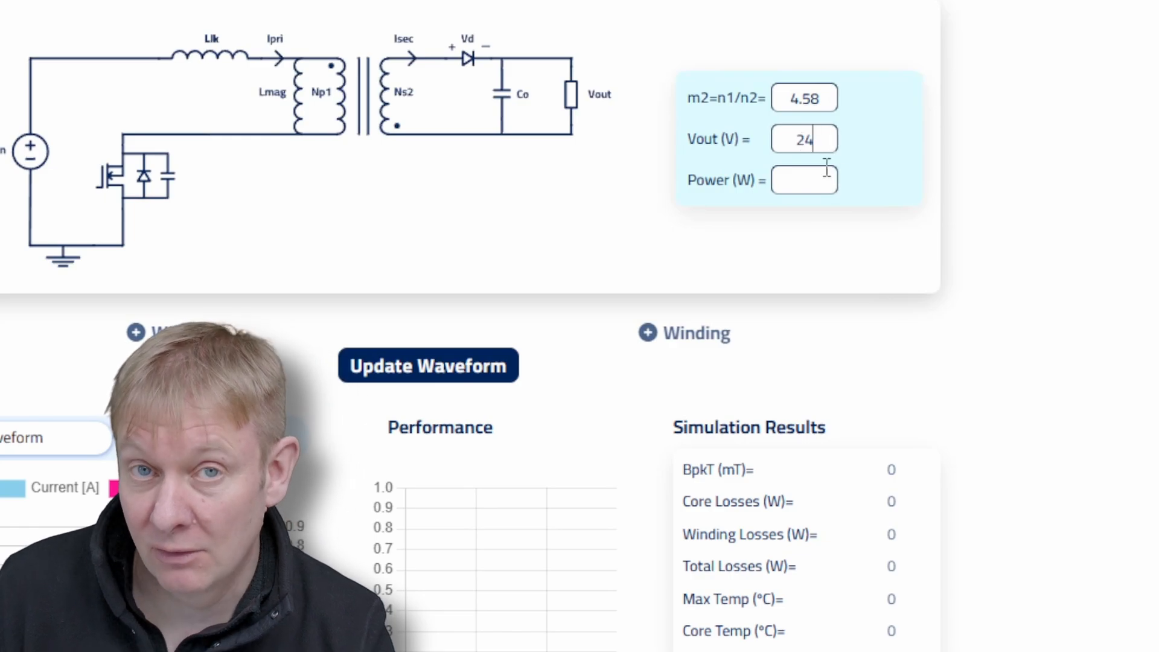
left_click(811, 179)
type("60")
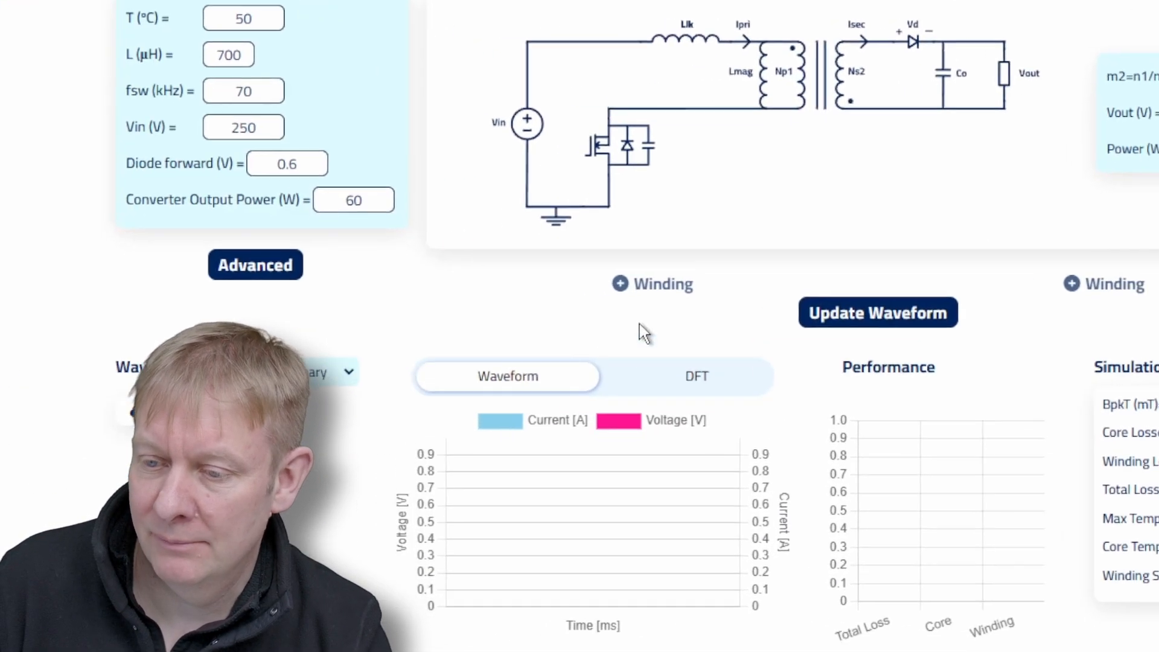
left_click(890, 302)
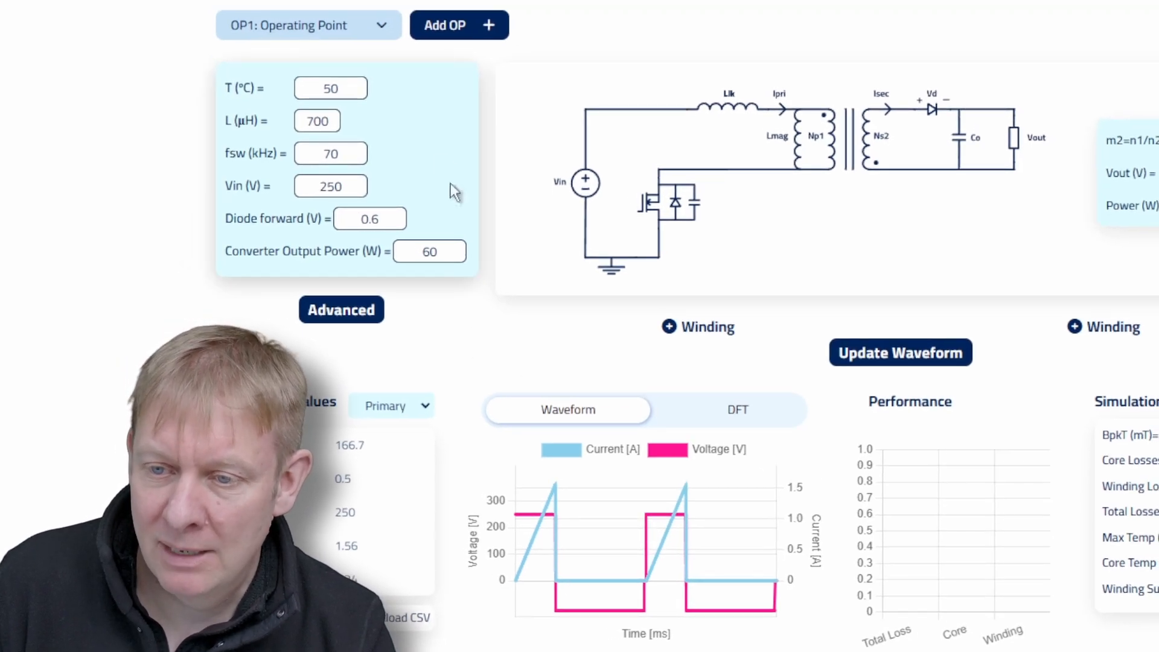
Add a second operating point with an input voltage of 380 V and update its waveform.
left_click(473, 29)
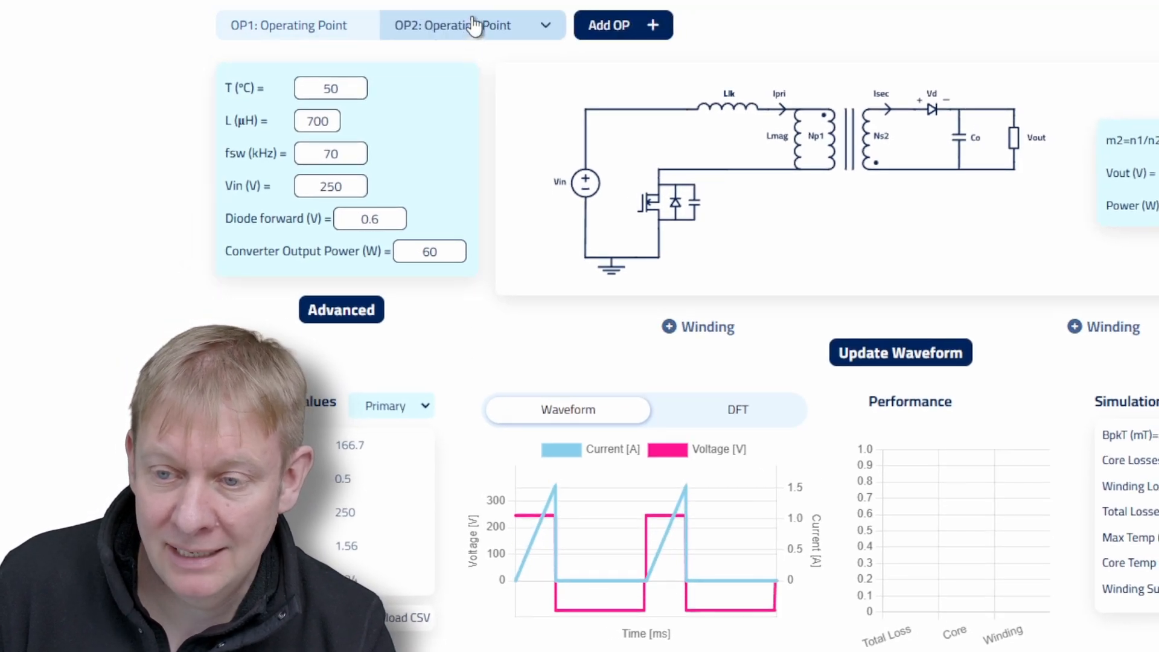
left_click(350, 187)
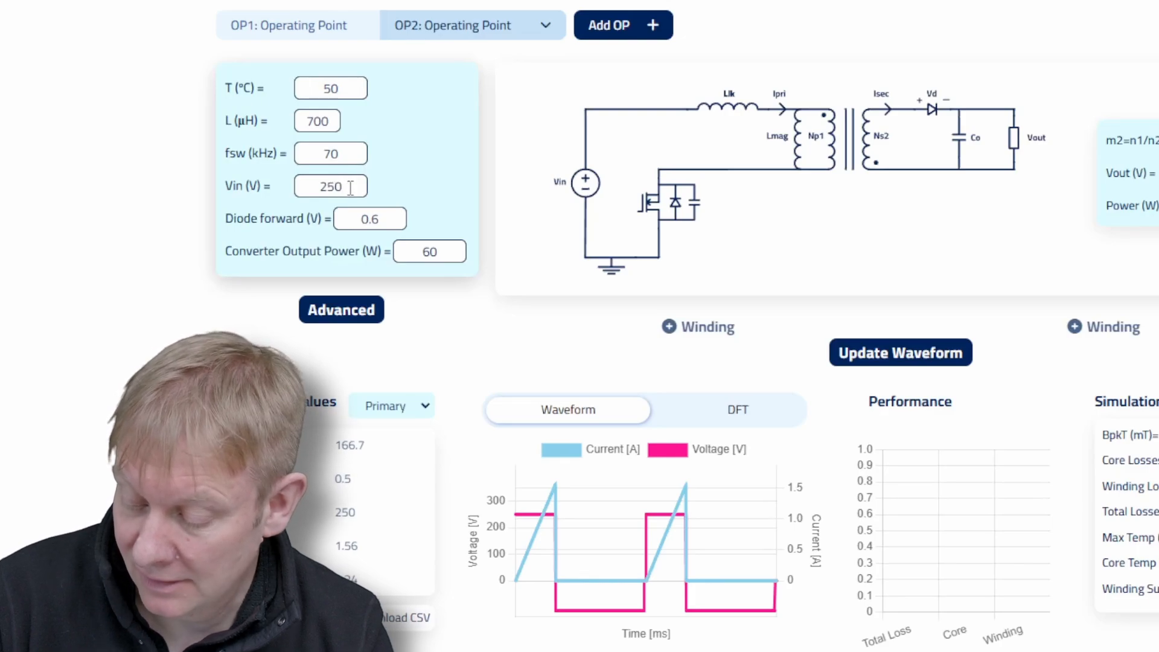
double_click(350, 187)
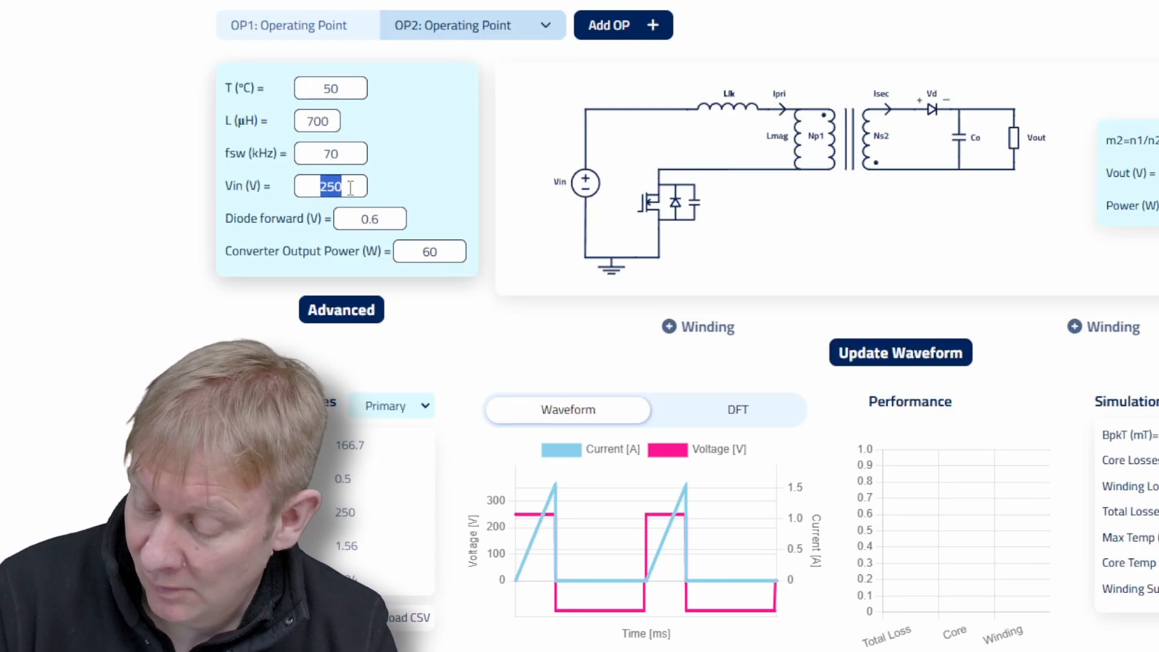
type("2")
key("BackSpace")
type("380")
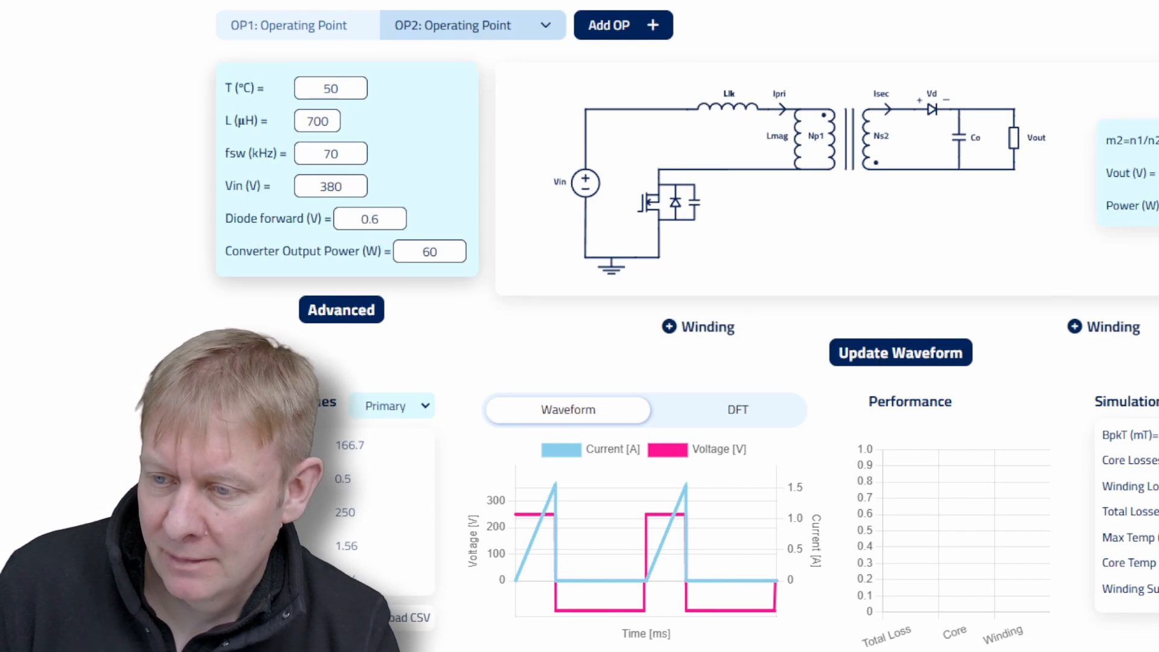
left_click(893, 360)
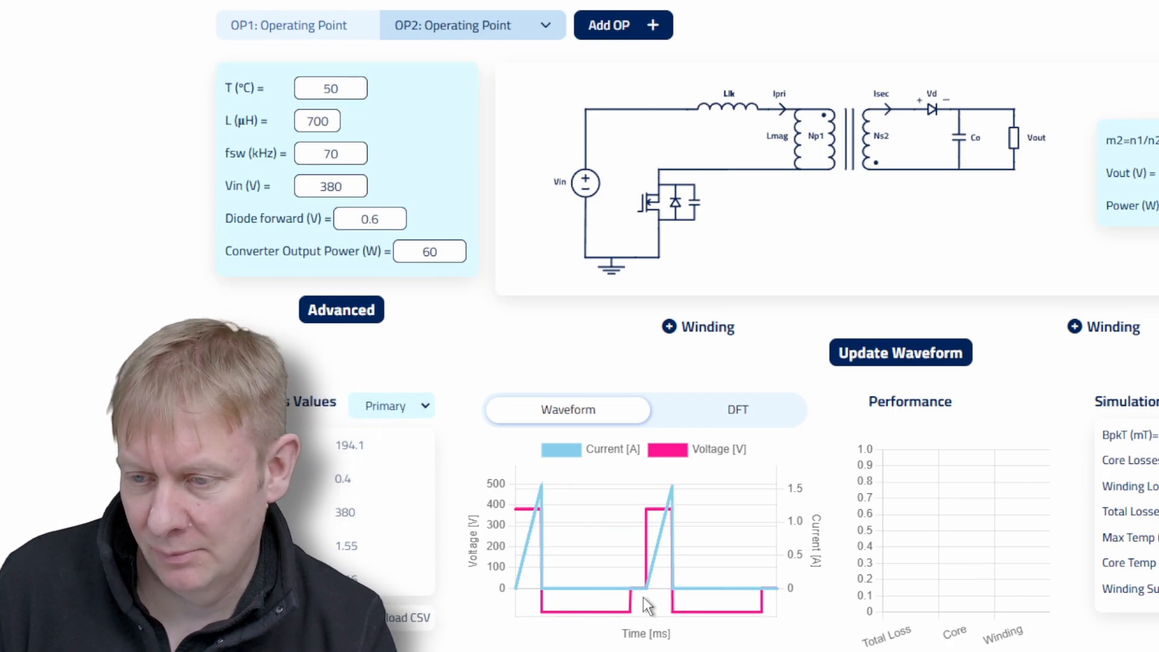
Compare the primary current and voltage waveforms of operating points OP1 and OP2.
mouse_move(645, 592)
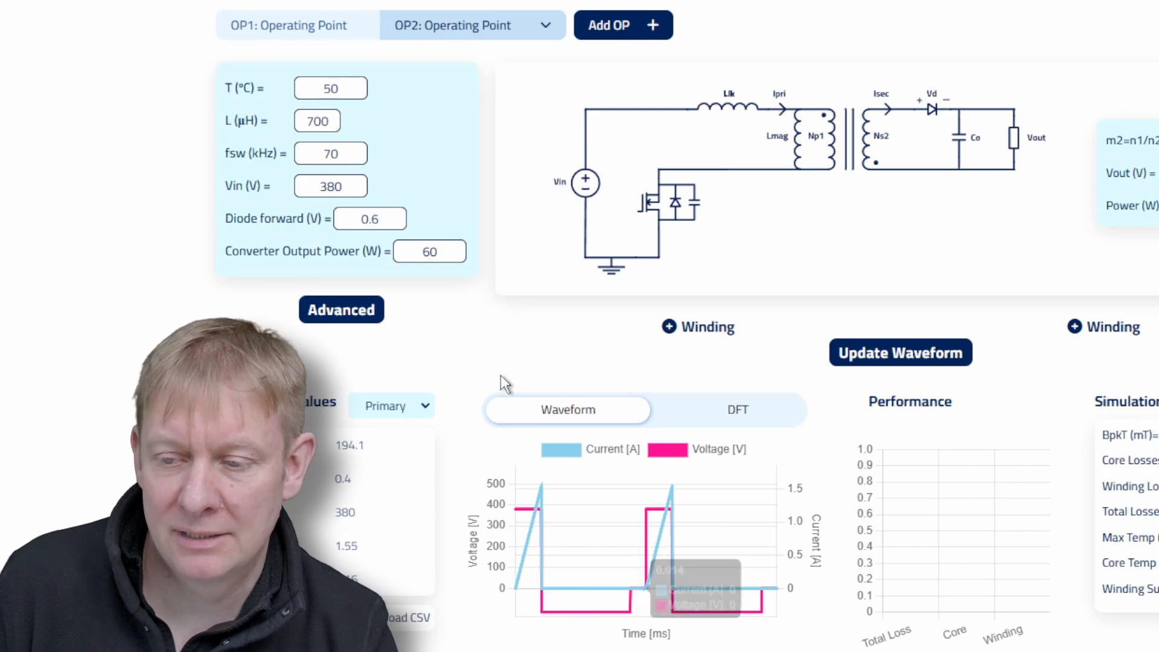
left_click(307, 35)
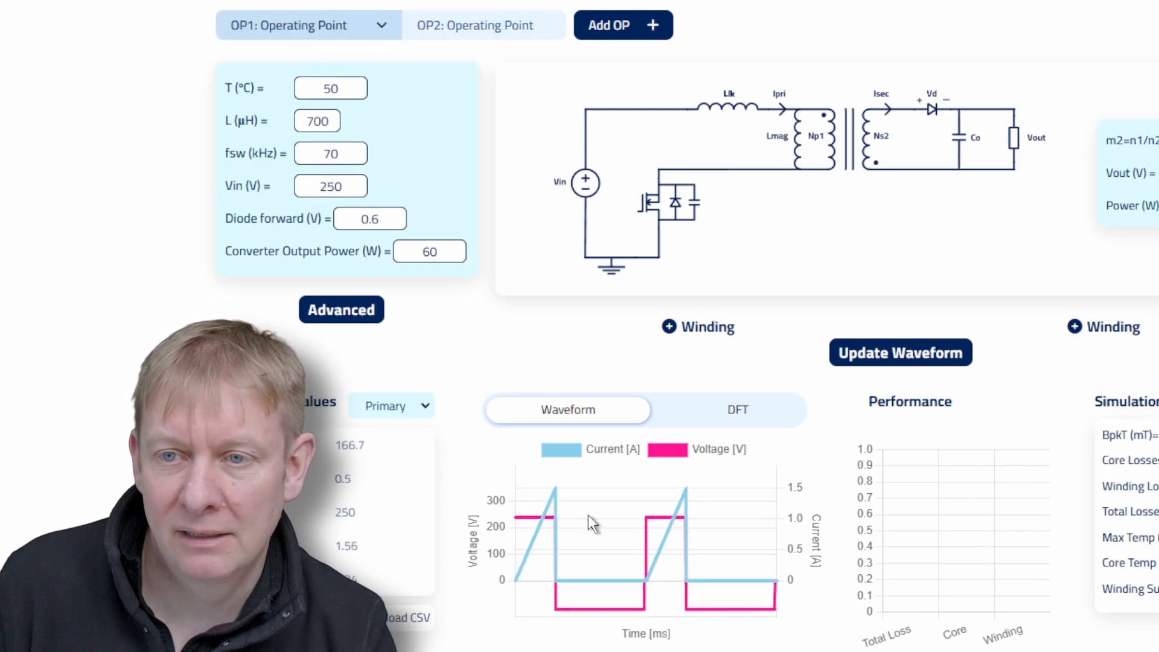
left_click(412, 35)
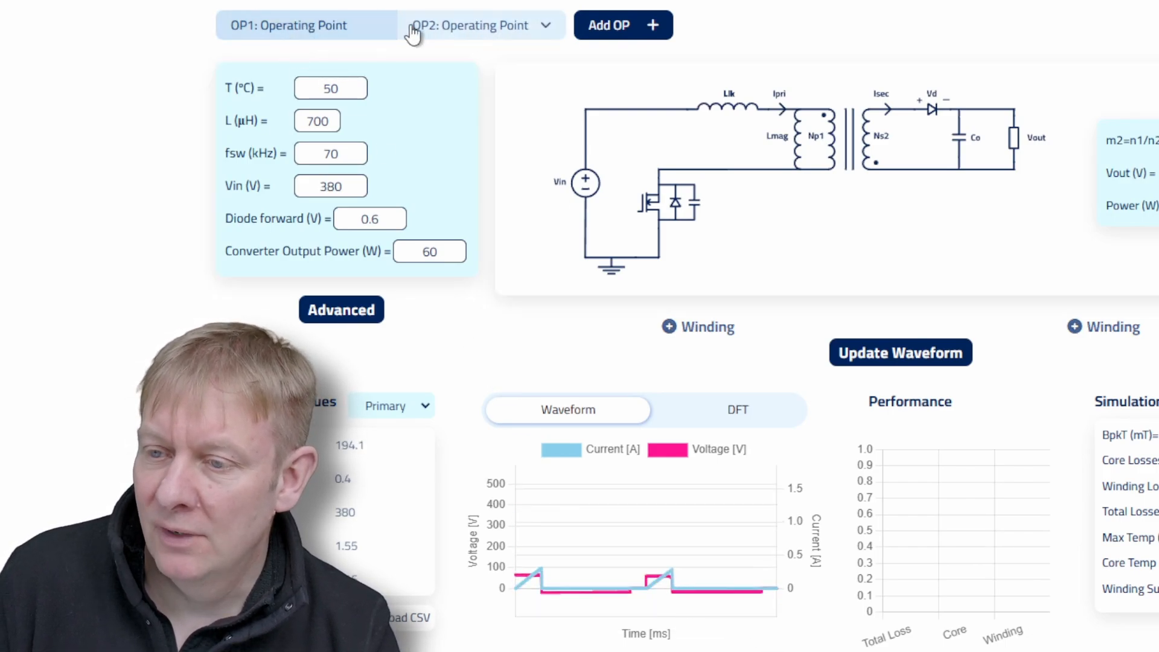
left_click(331, 31)
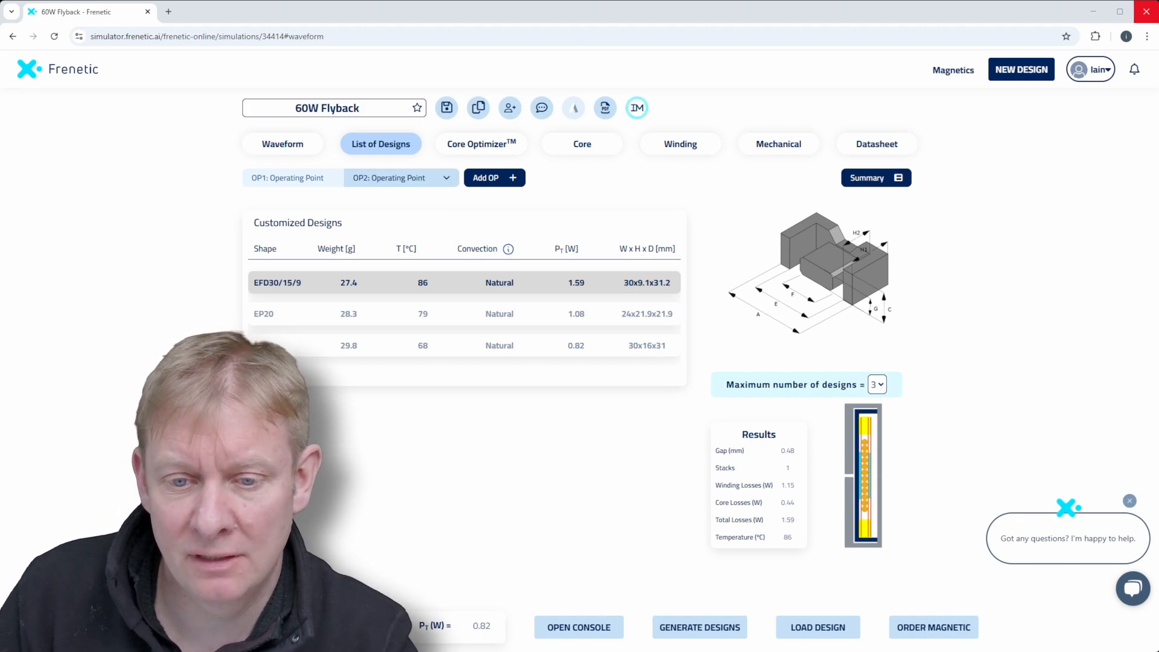
Review the EP20 design among the customized designs, and load the 29.8 g design measuring 30x16x31 mm.
left_click(297, 319)
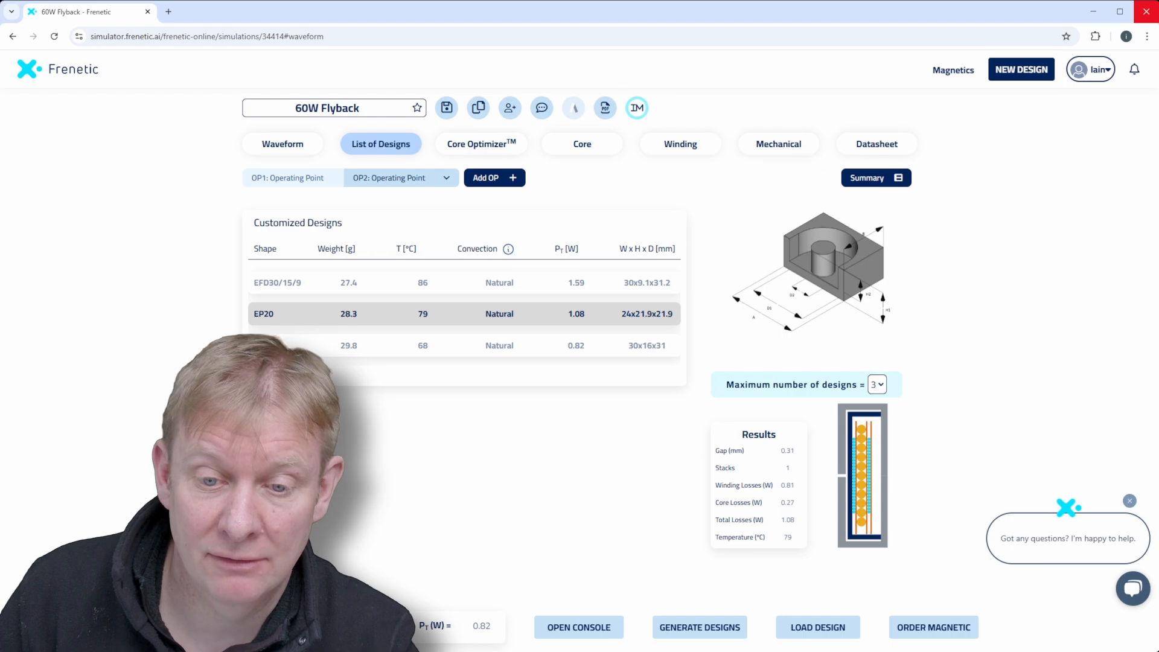
left_click(297, 347)
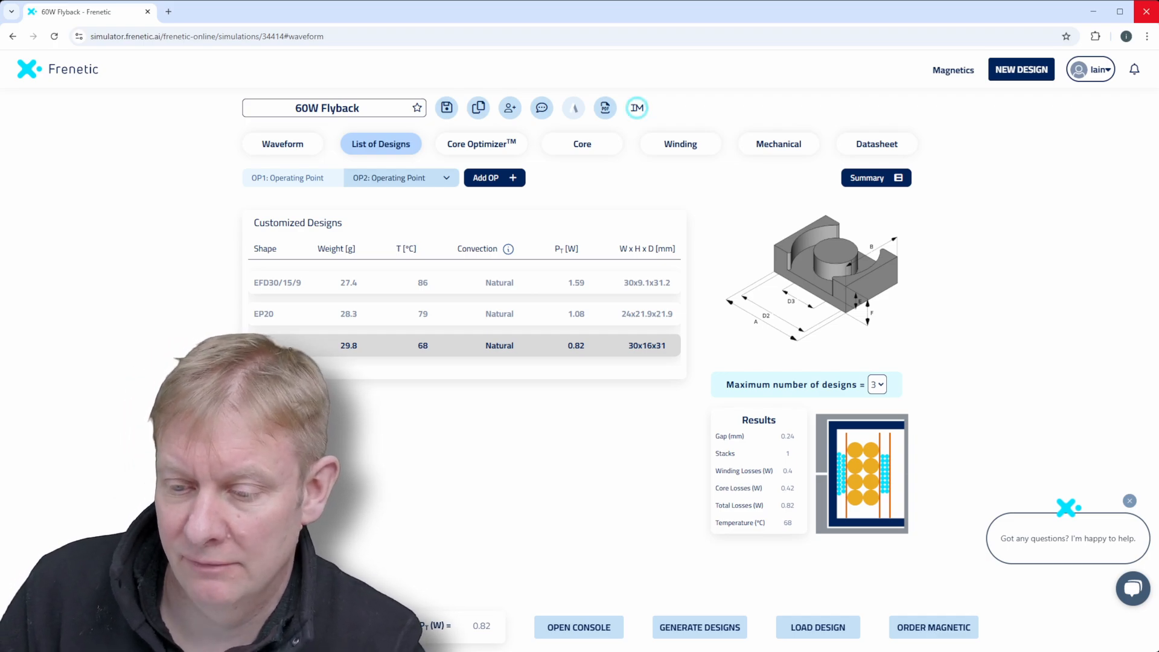
left_click(806, 629)
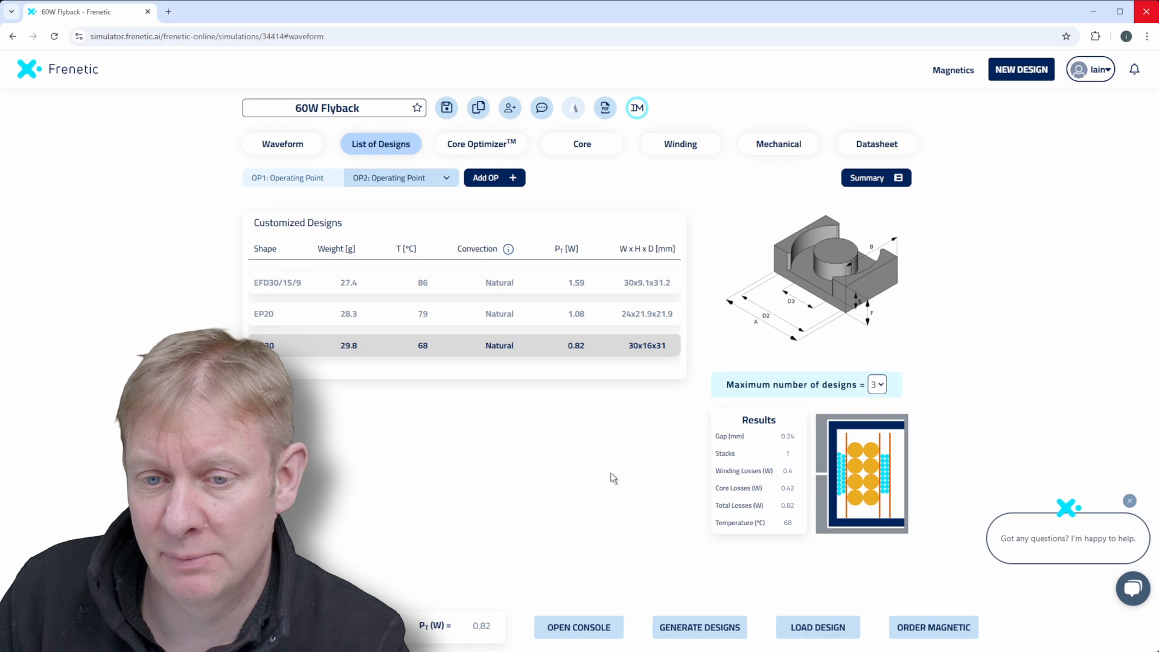
Review the loaded design's waveform and loss results at operating point OP1, and run the simulation.
left_click(289, 148)
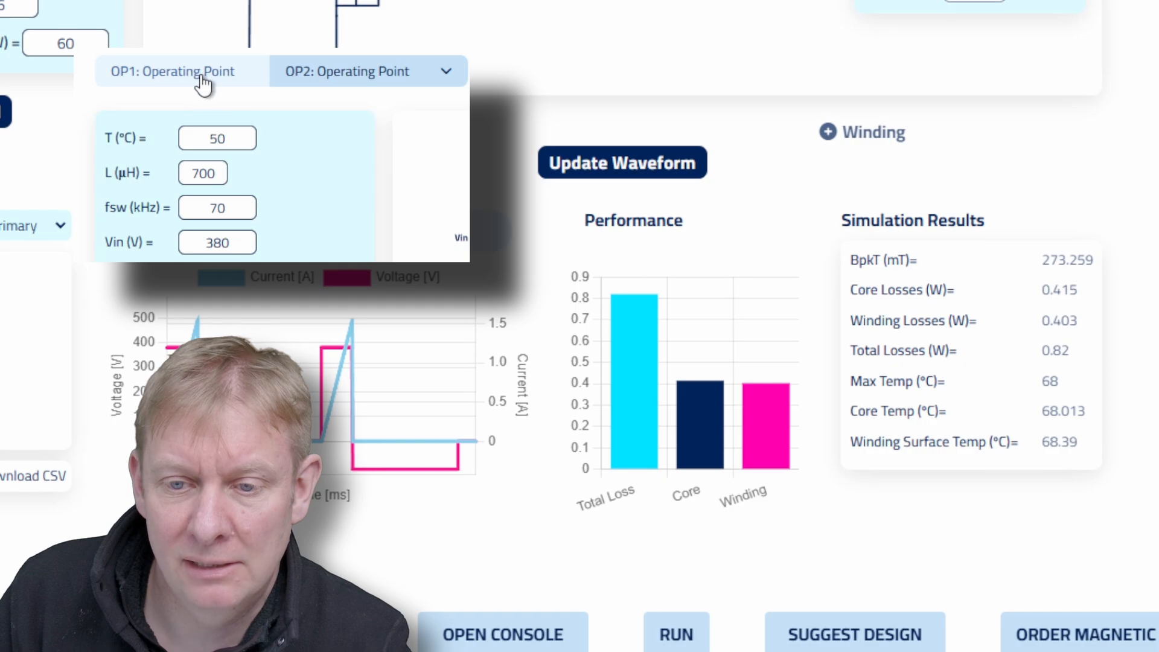
left_click(199, 85)
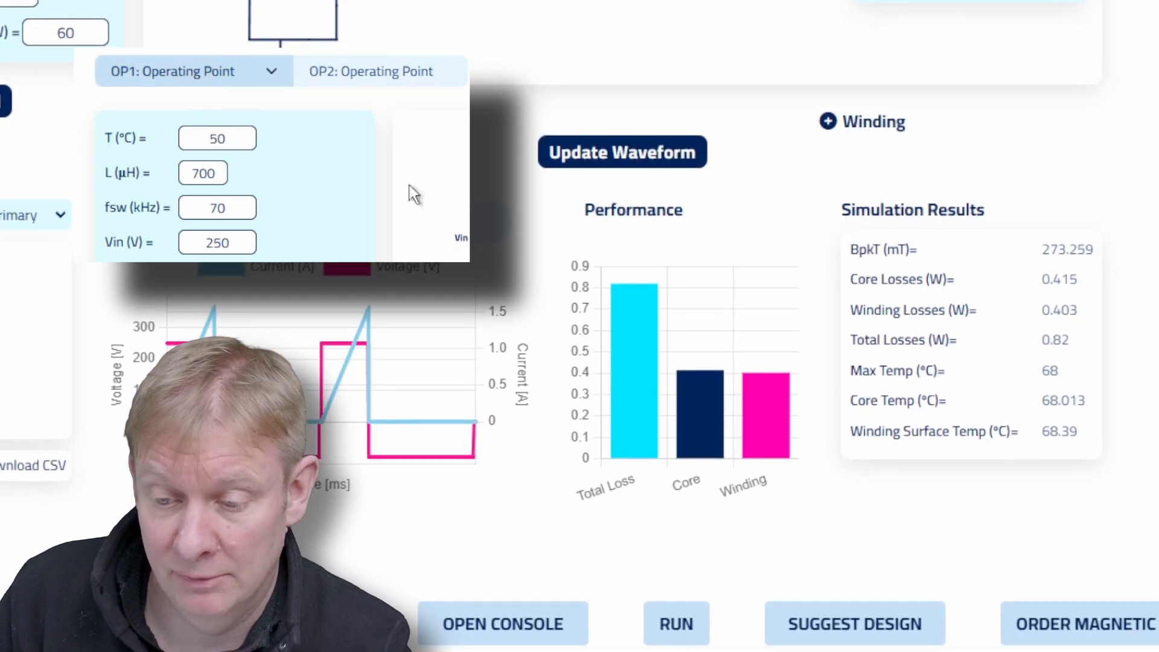
left_click(687, 616)
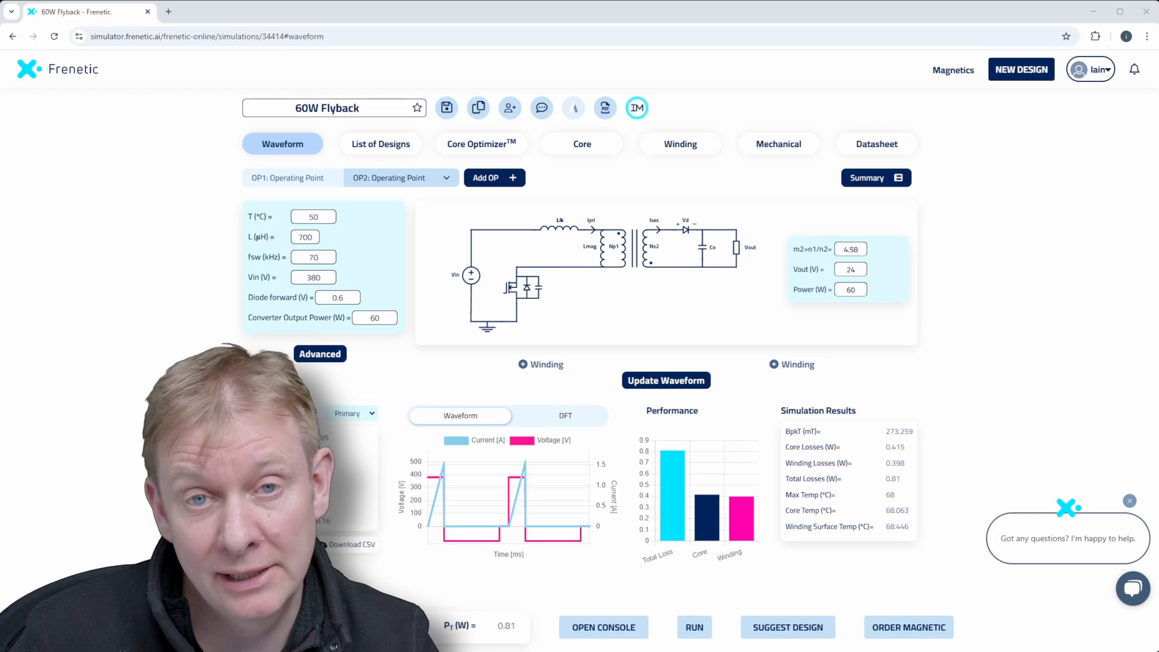
Examine the turns, layers and litz wire parameters of the primary and secondary windings.
left_click(682, 145)
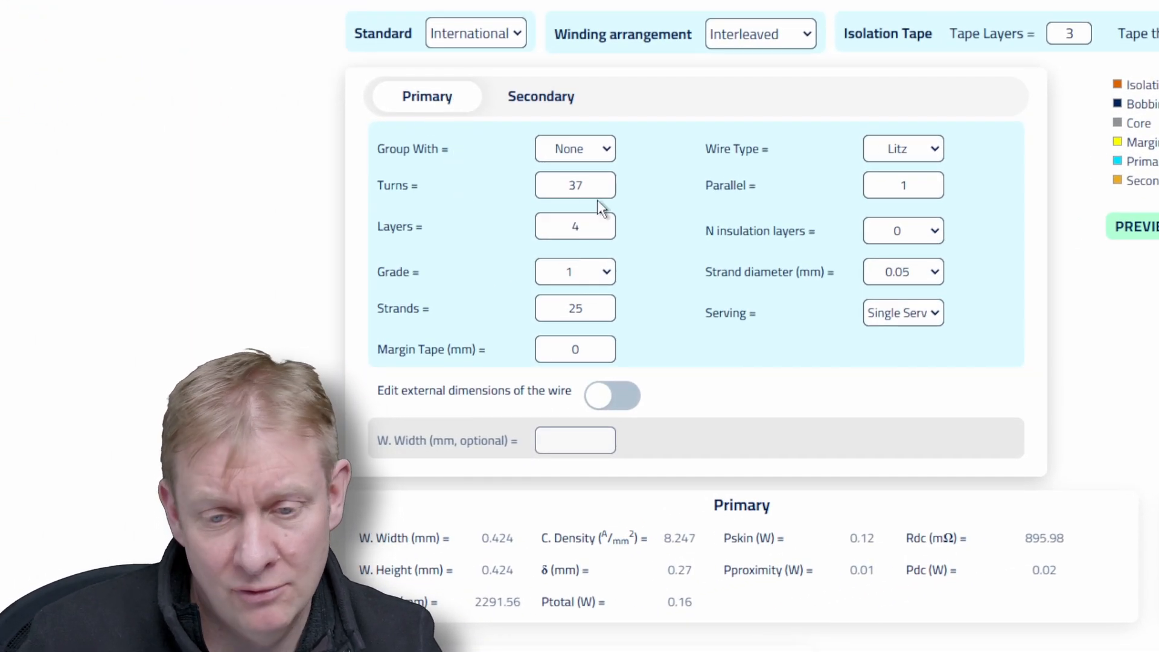
left_click(541, 99)
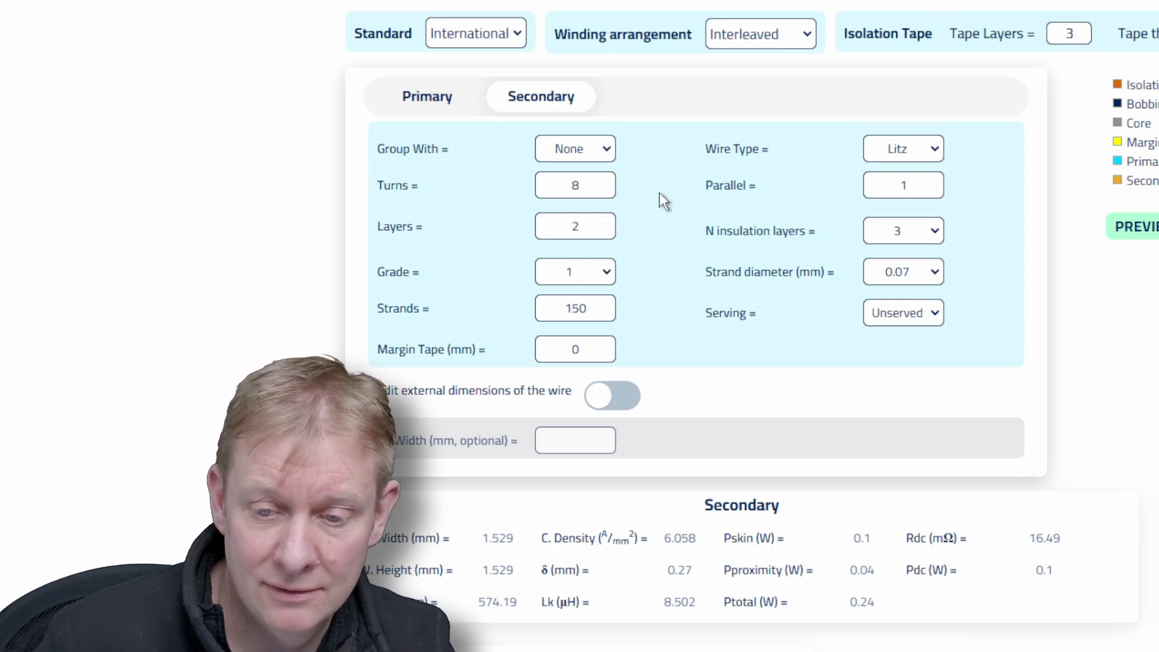
left_click(437, 99)
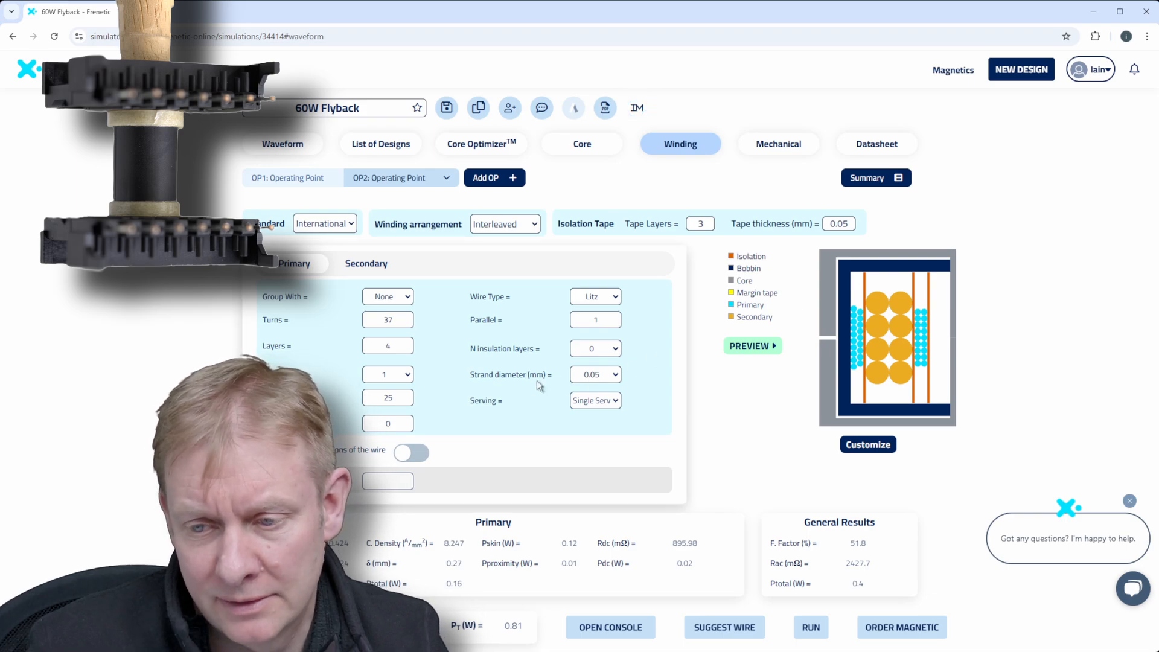
Set the margin tape of both the primary and secondary windings to 3 mm and preview the winding diagram.
left_click(402, 424)
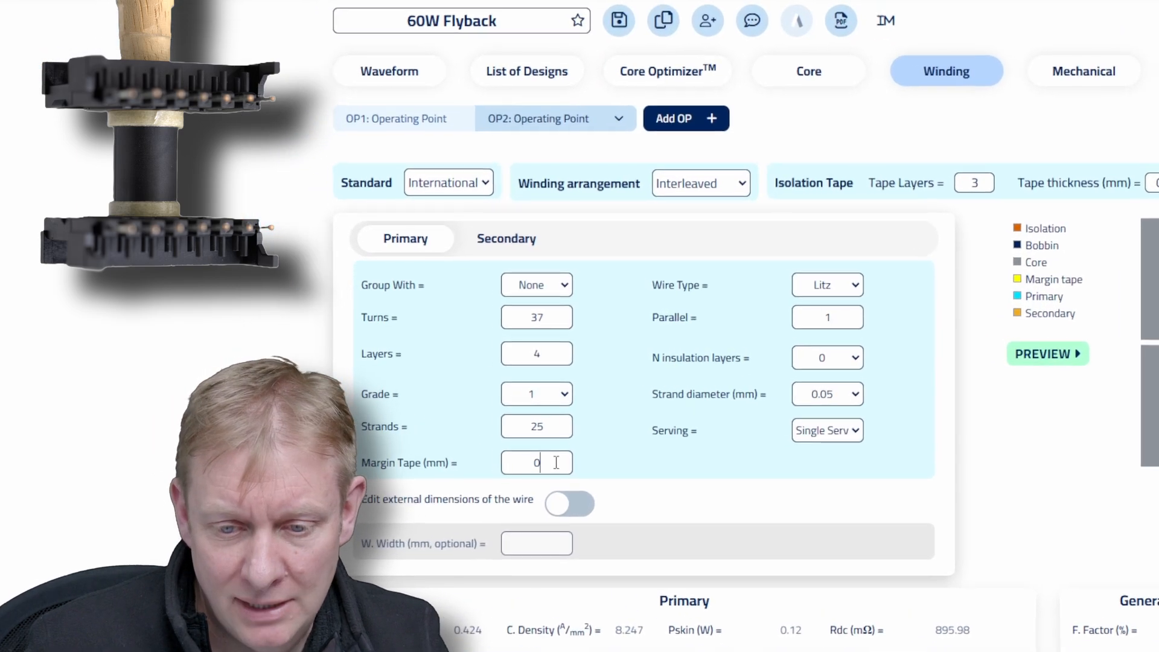
key("BackSpace")
type("3")
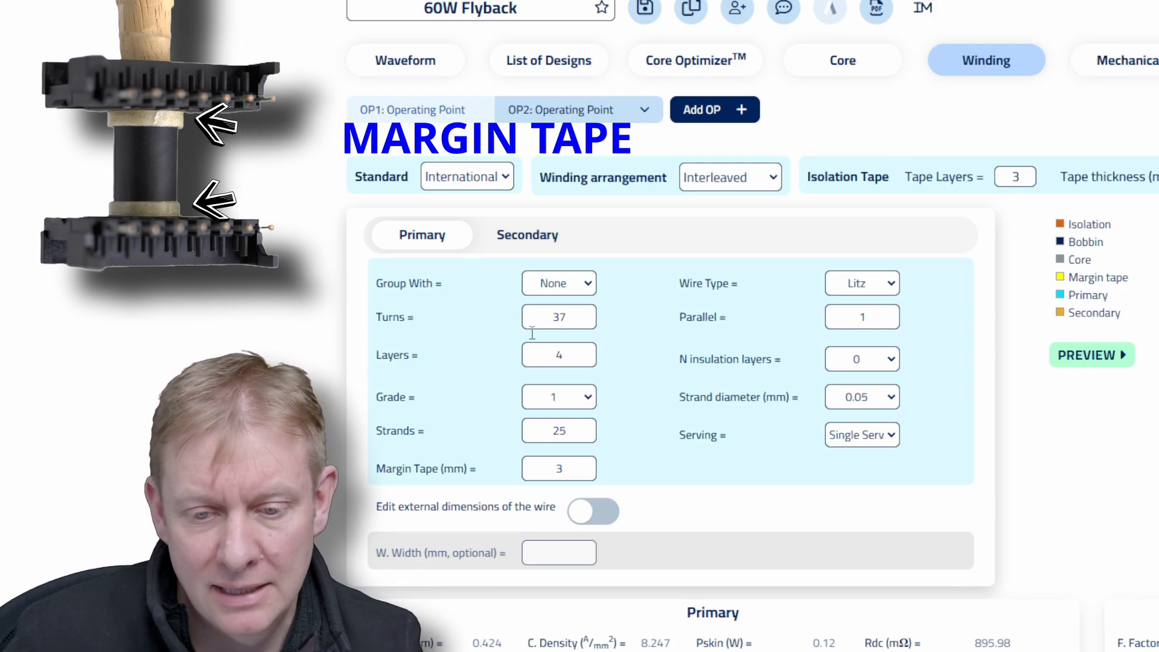
left_click(532, 242)
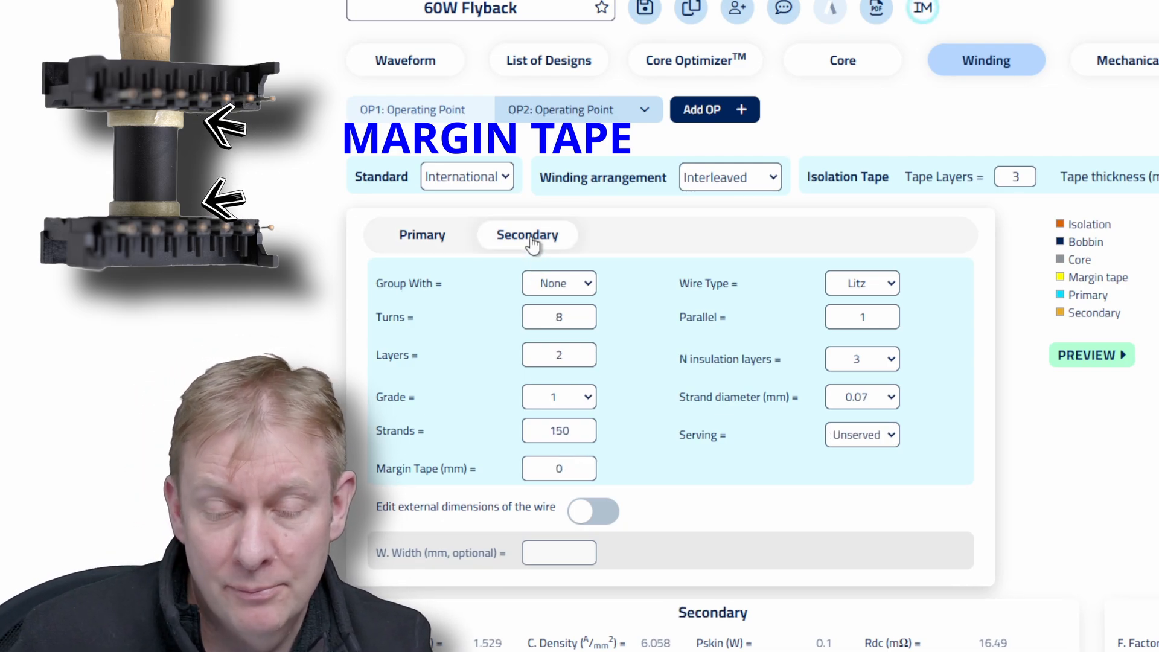
double_click(578, 463)
type("3")
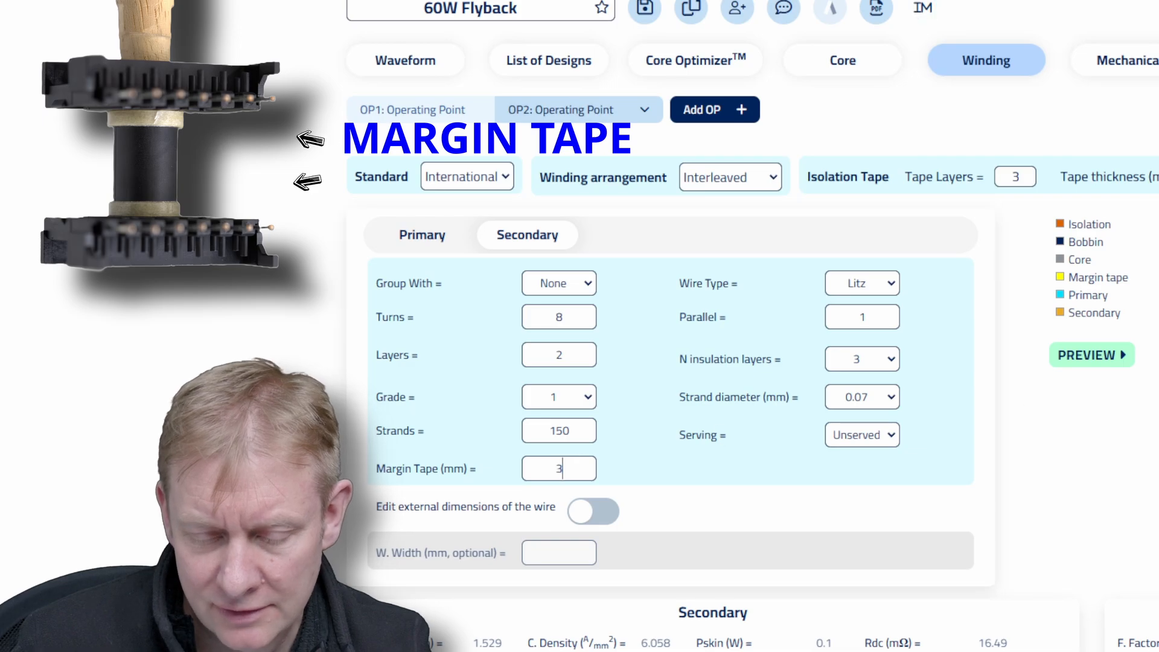
left_click(1095, 356)
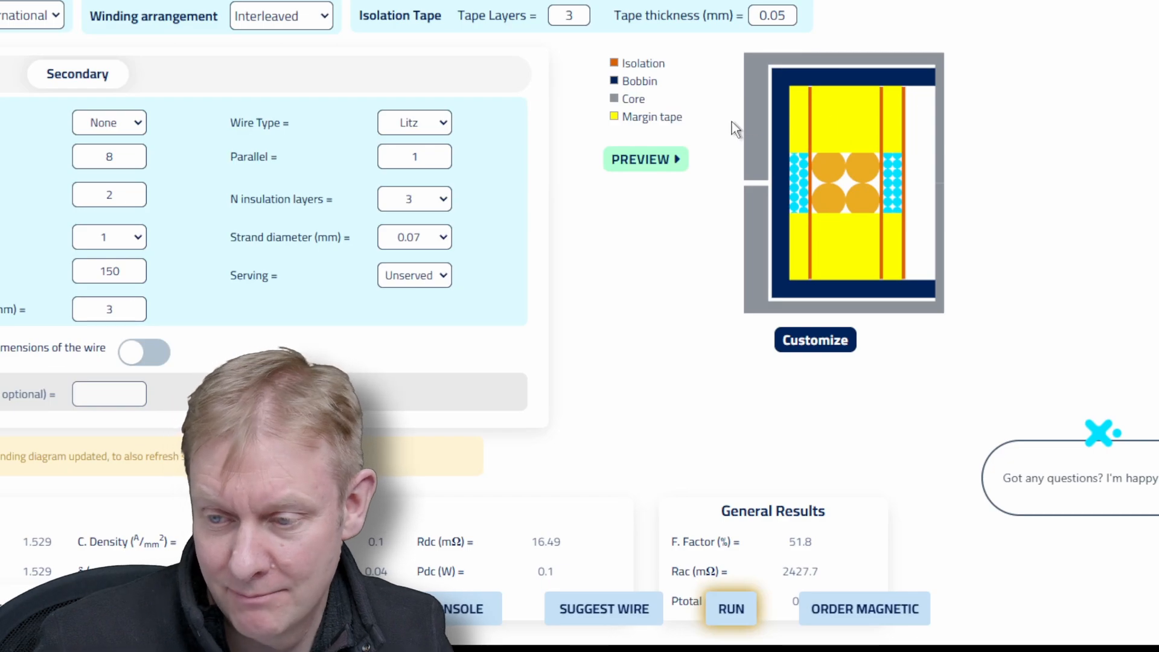
Run the simulation with the margin tape and read the warnings in the console.
left_click(732, 609)
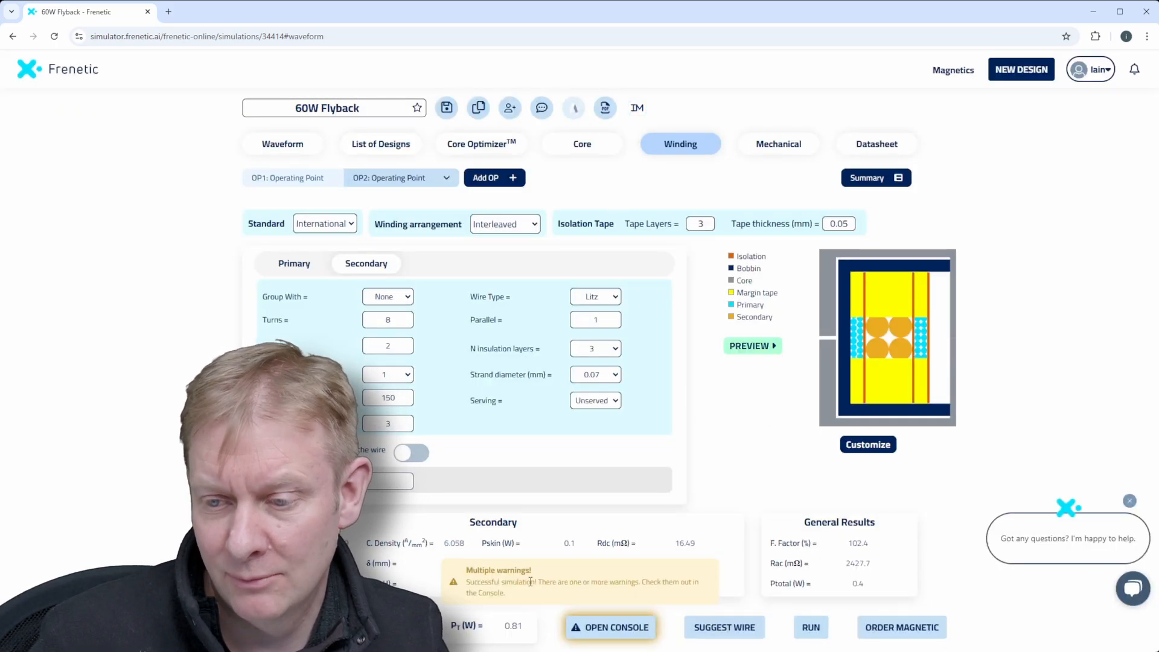
left_click(595, 634)
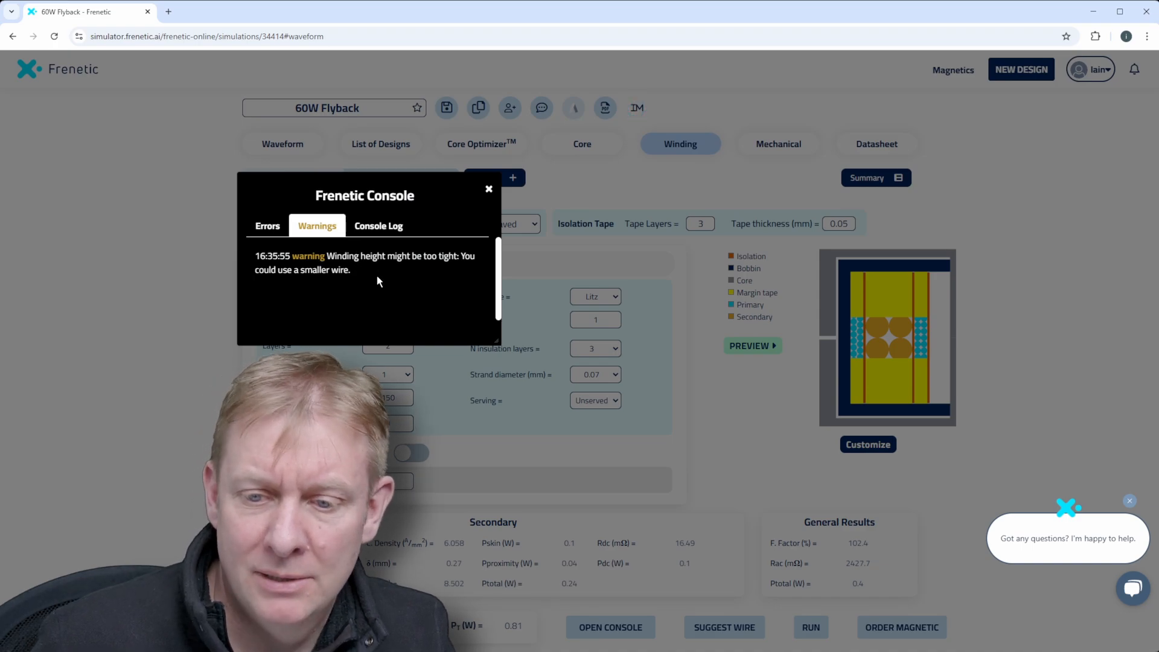
left_click(489, 191)
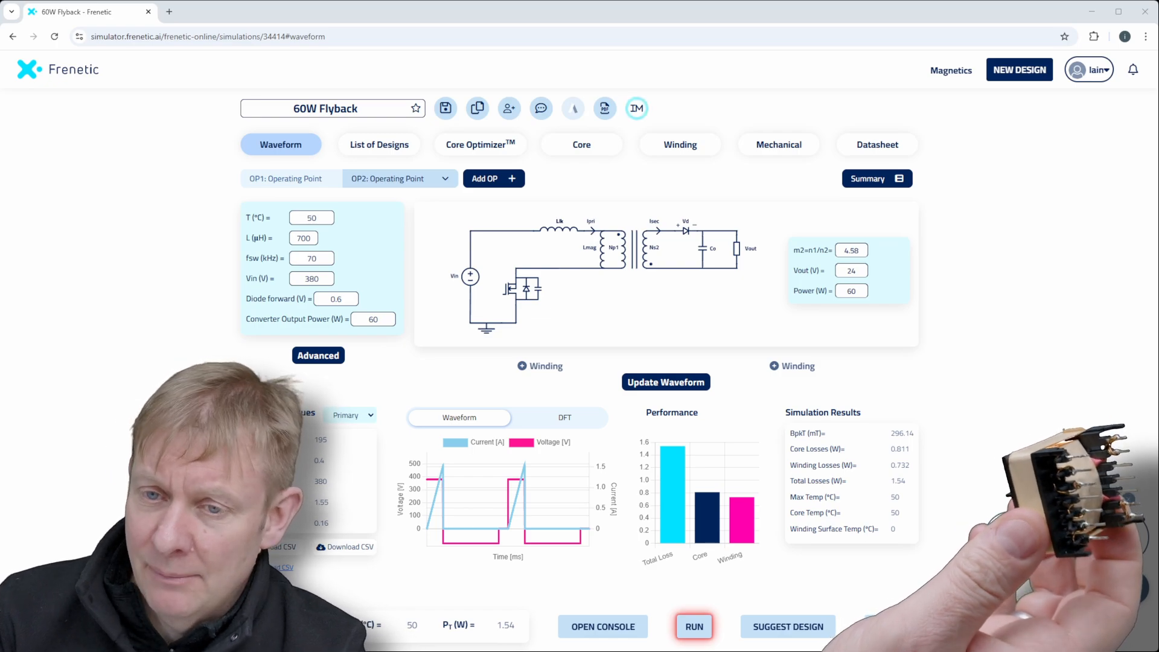
Plot candidate cores in the Core Optimizer with a Bpeak limit of 300 mT, family shape ETD and material 3C95.
left_click(474, 147)
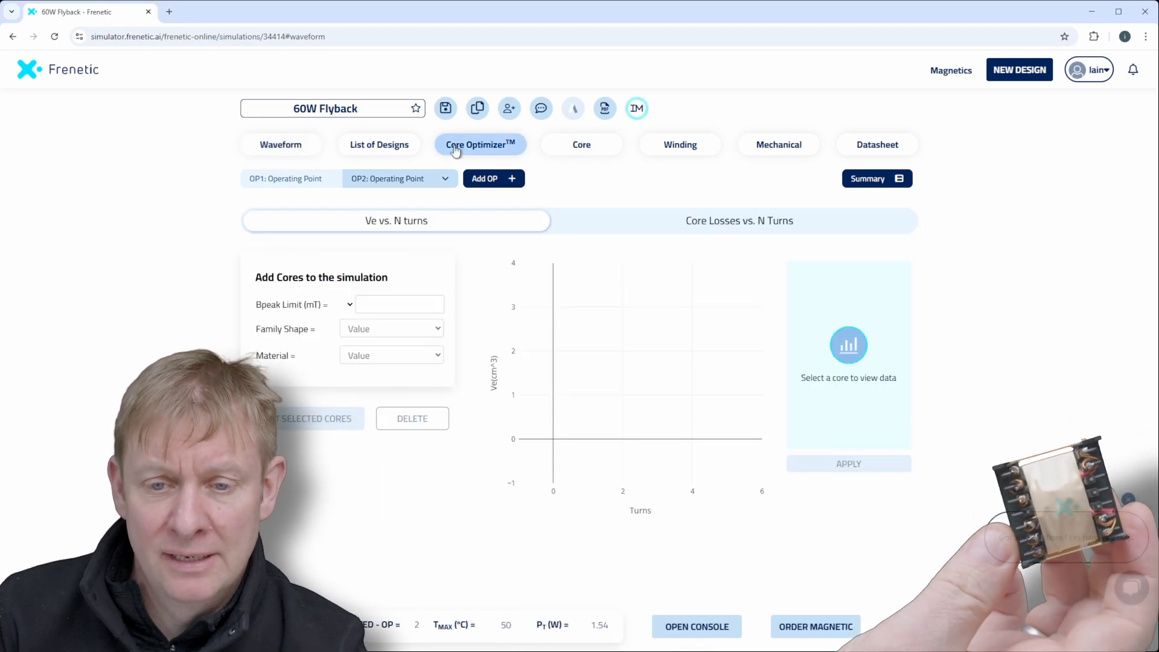
left_click(395, 303)
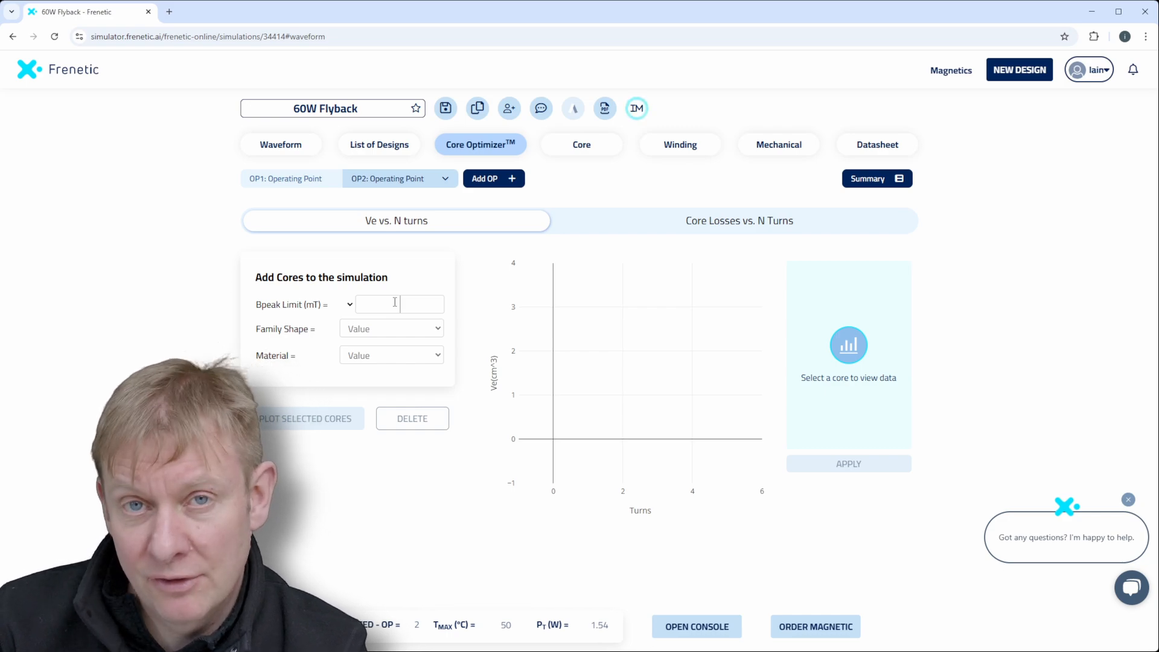
type("300")
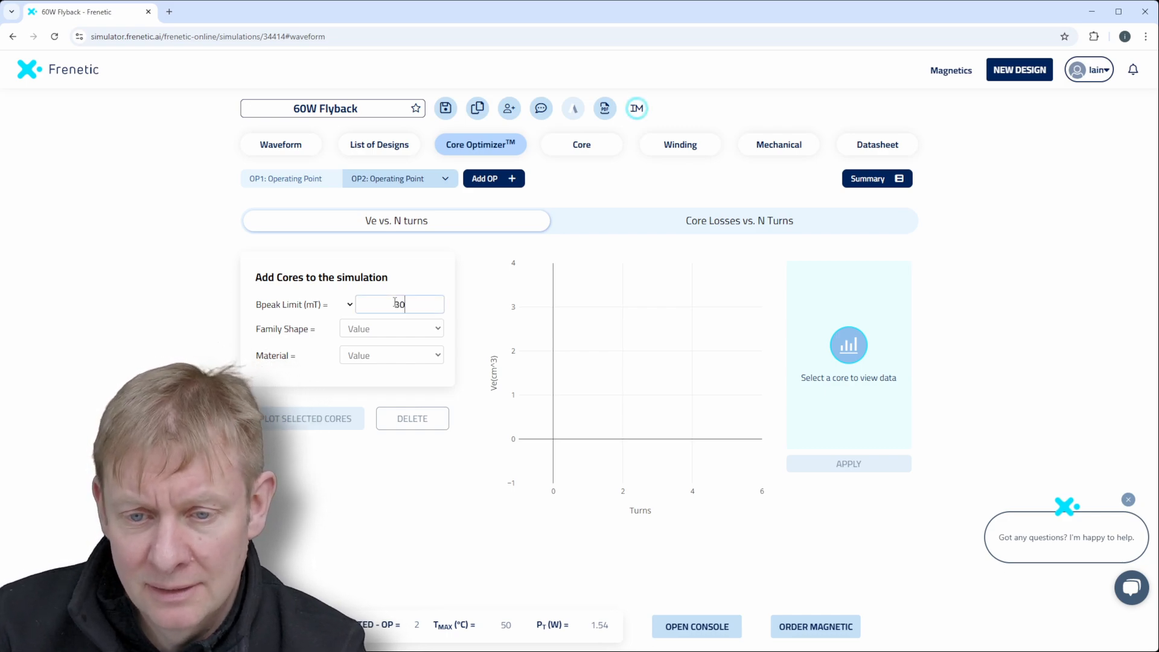
left_click(360, 372)
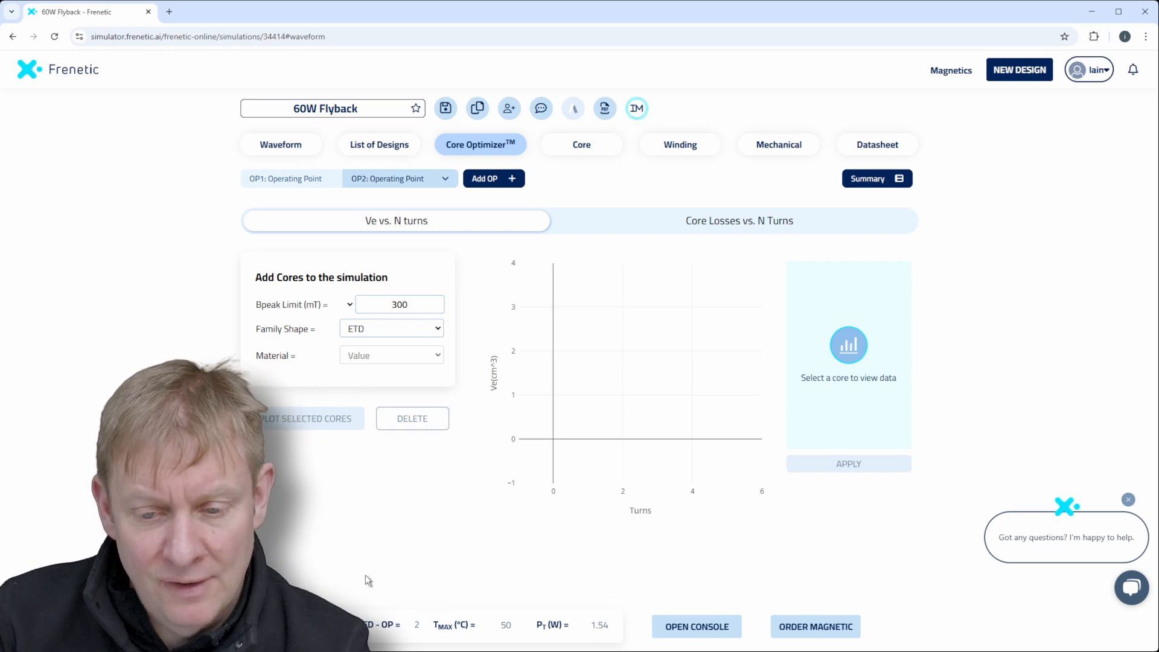
left_click(368, 508)
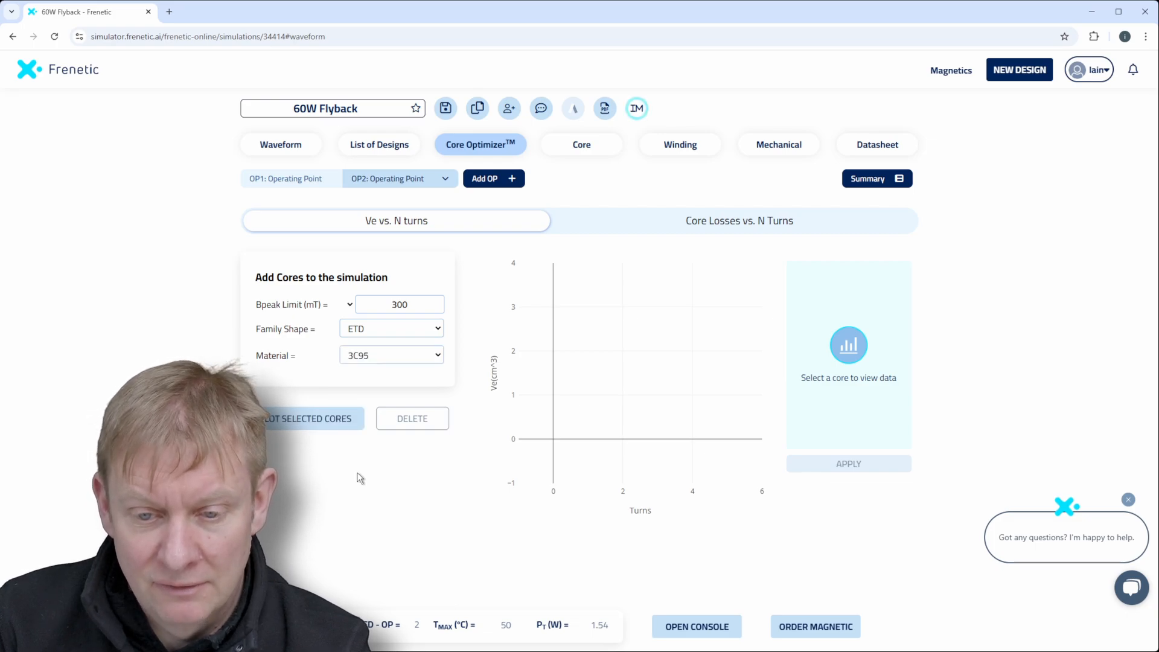
left_click(320, 423)
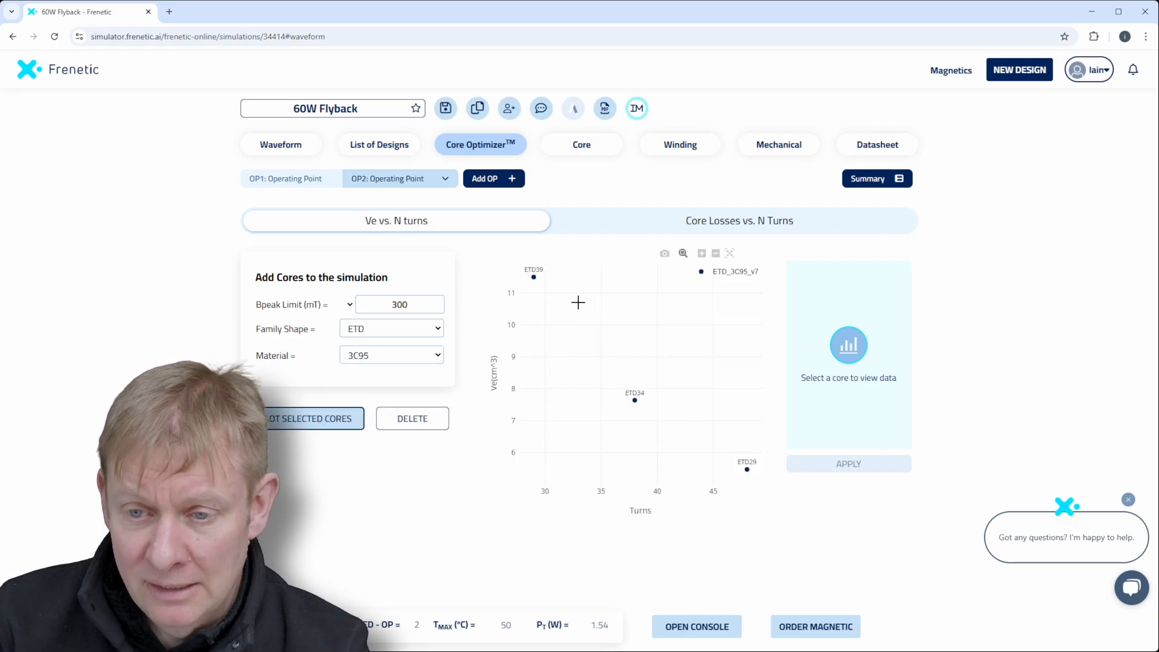
Compare the plotted ETD39, ETD29 and ETD34 cores by volume and turns, and apply the ETD34 core.
mouse_move(539, 276)
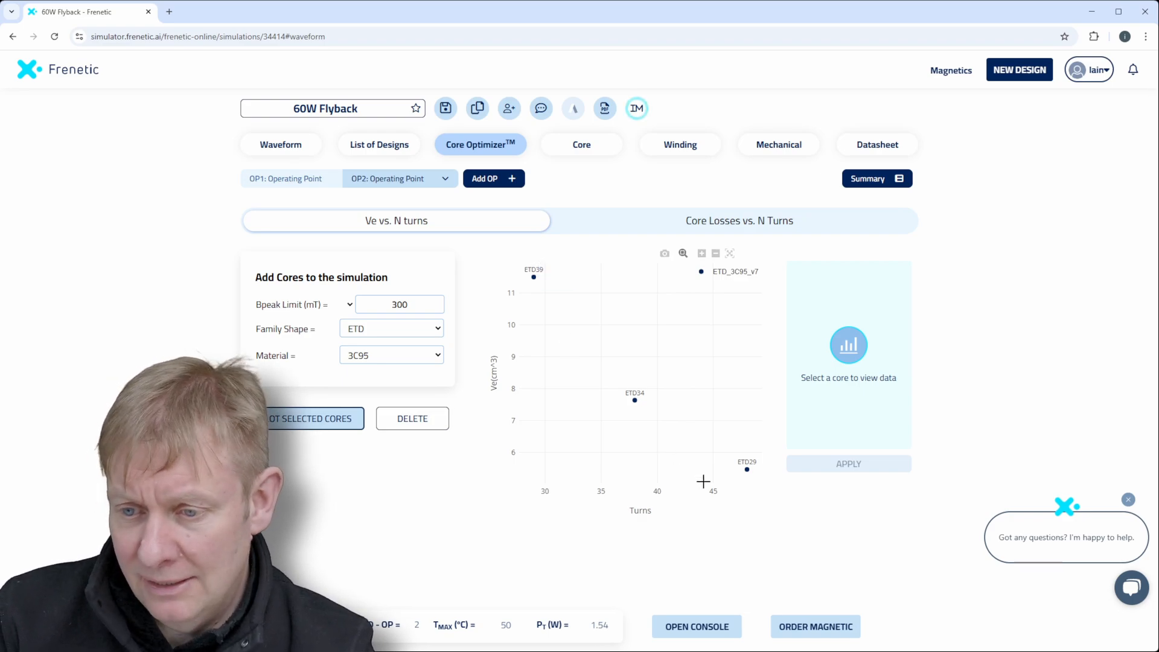
mouse_move(747, 472)
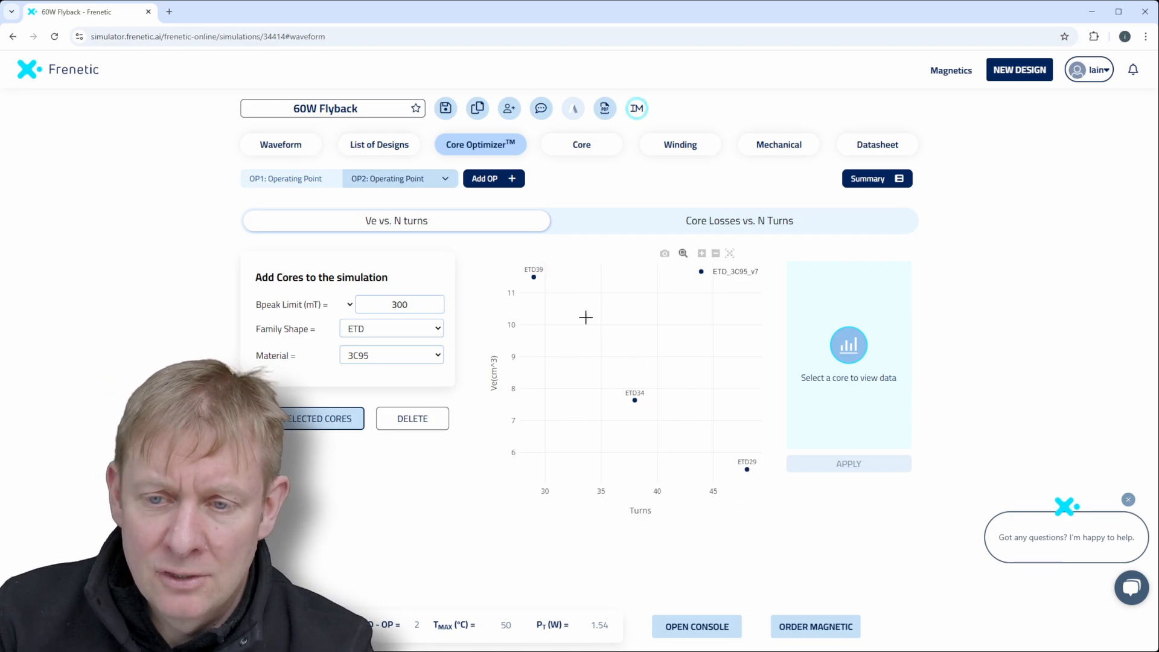
mouse_move(638, 400)
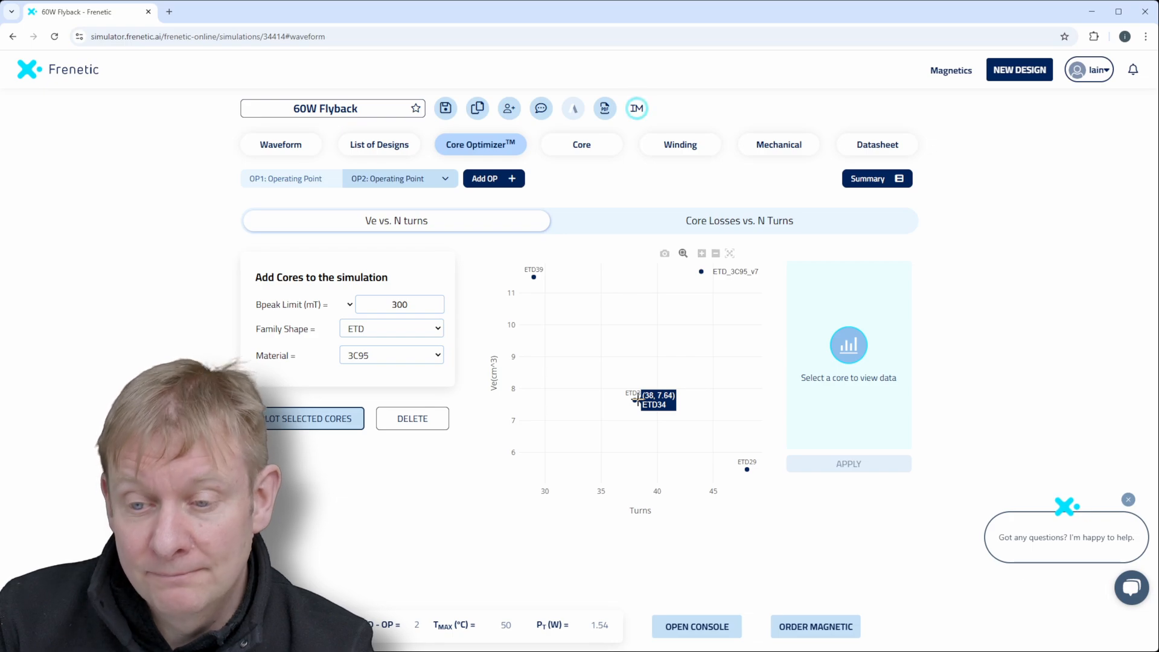
left_click(636, 400)
left_click(825, 443)
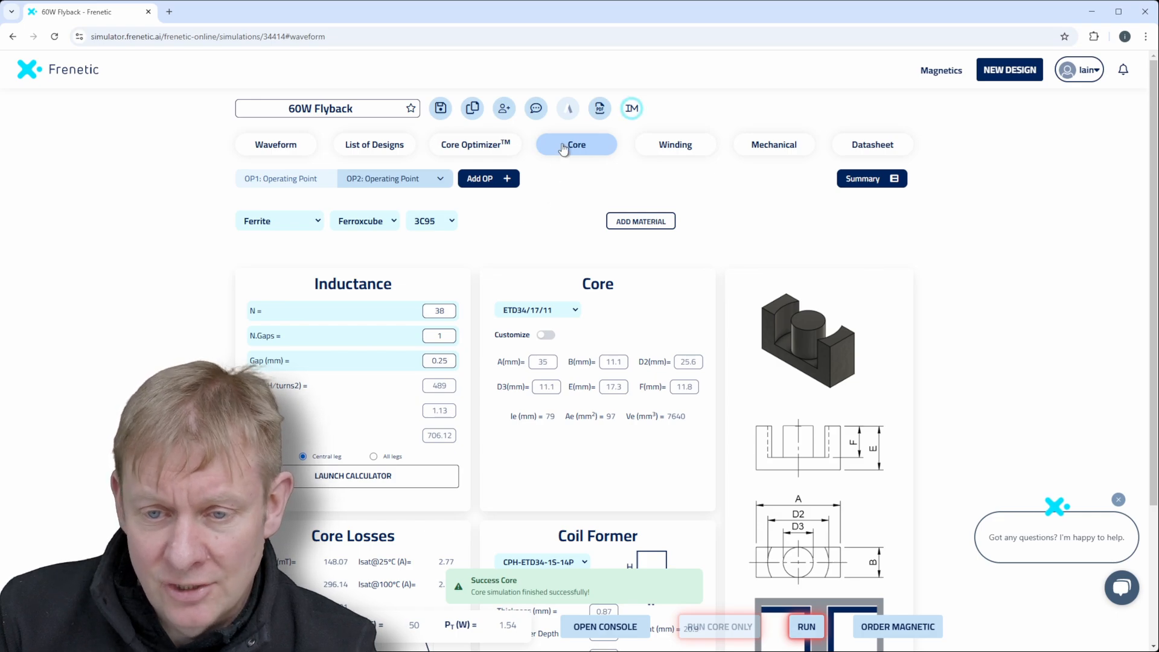
Set the core to 41 turns and a 0.3 mm gap with the inductance calculator, and rerun the full simulation.
double_click(441, 311)
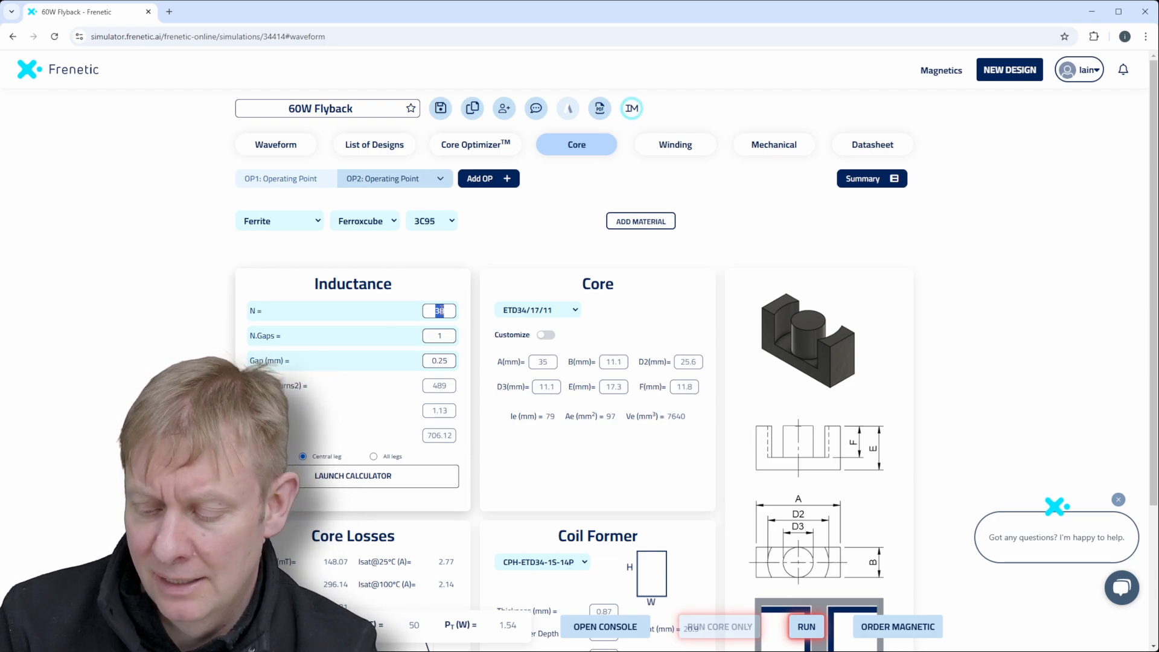
type("41")
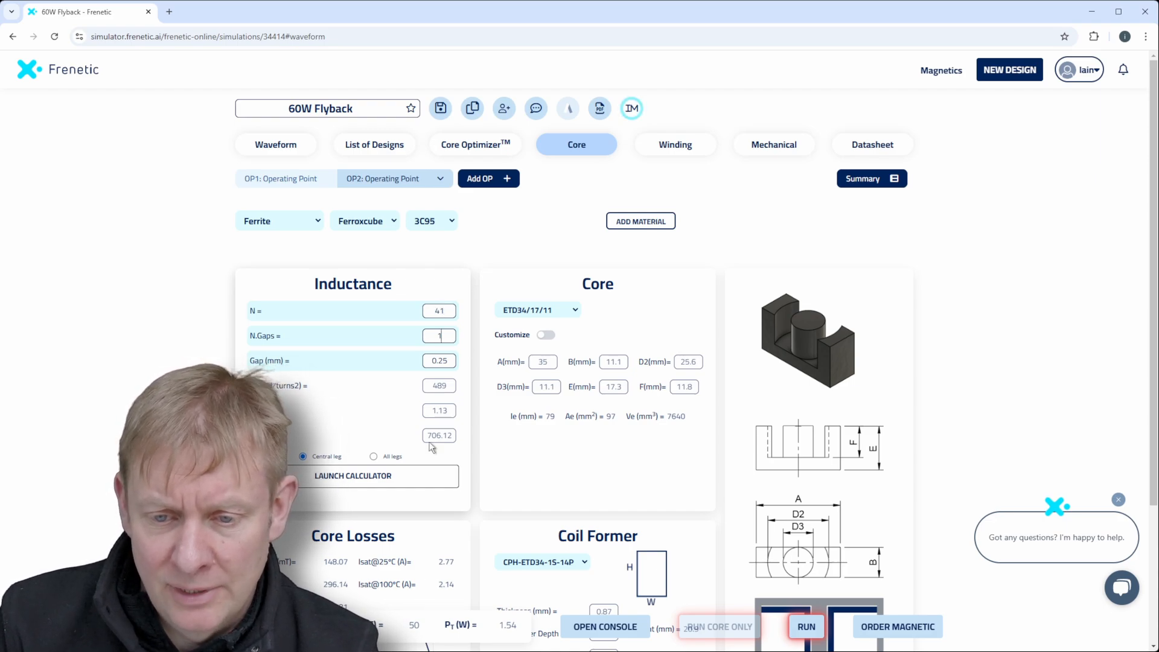
left_click(355, 477)
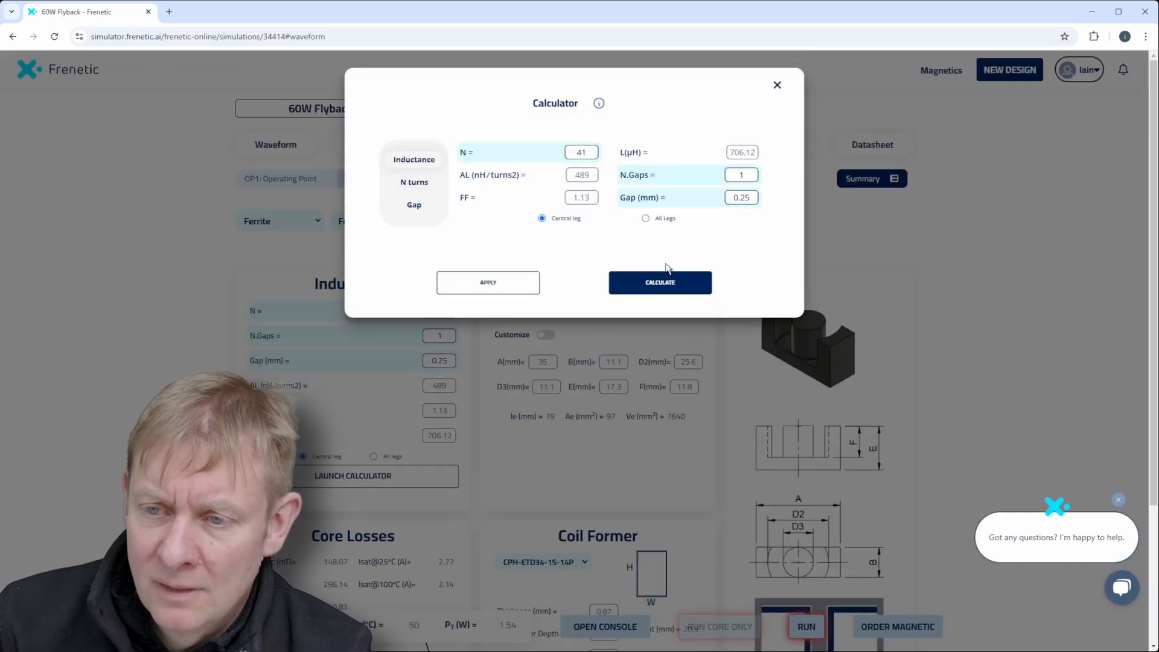
left_click(647, 289)
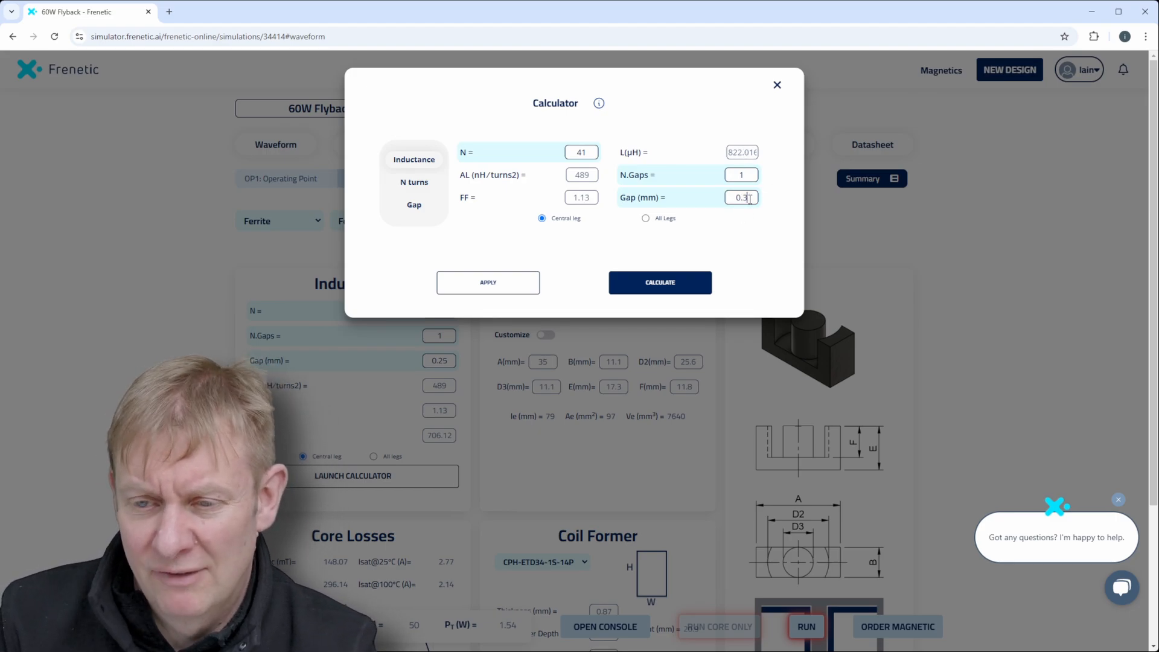
left_click(659, 283)
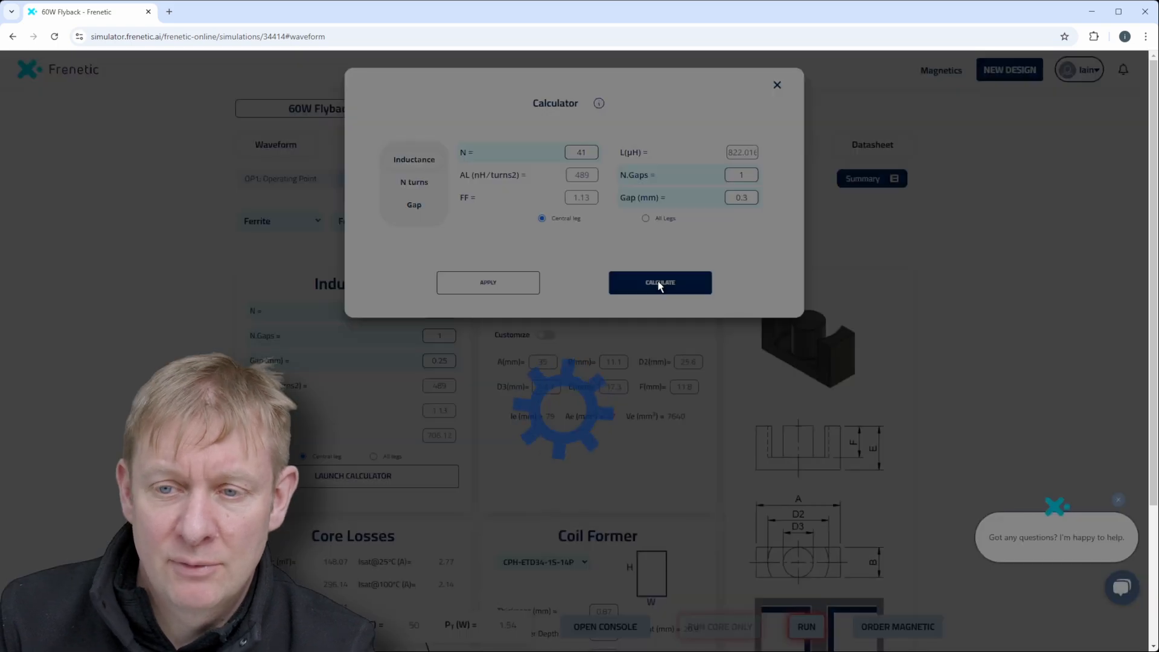
left_click(490, 283)
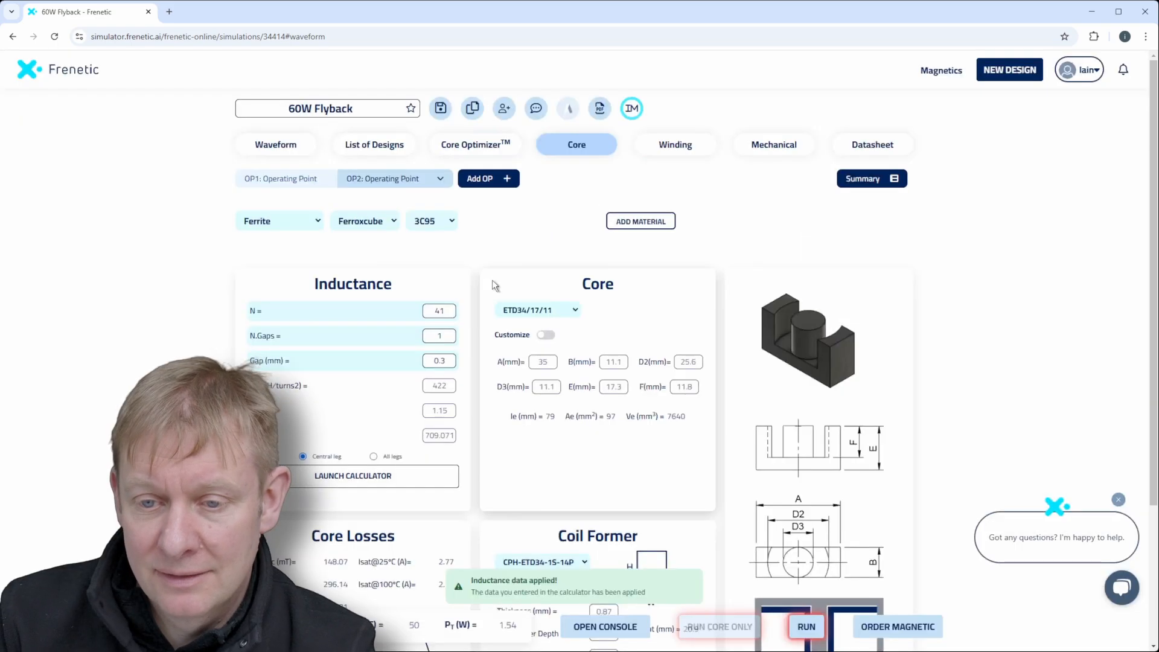
left_click(808, 631)
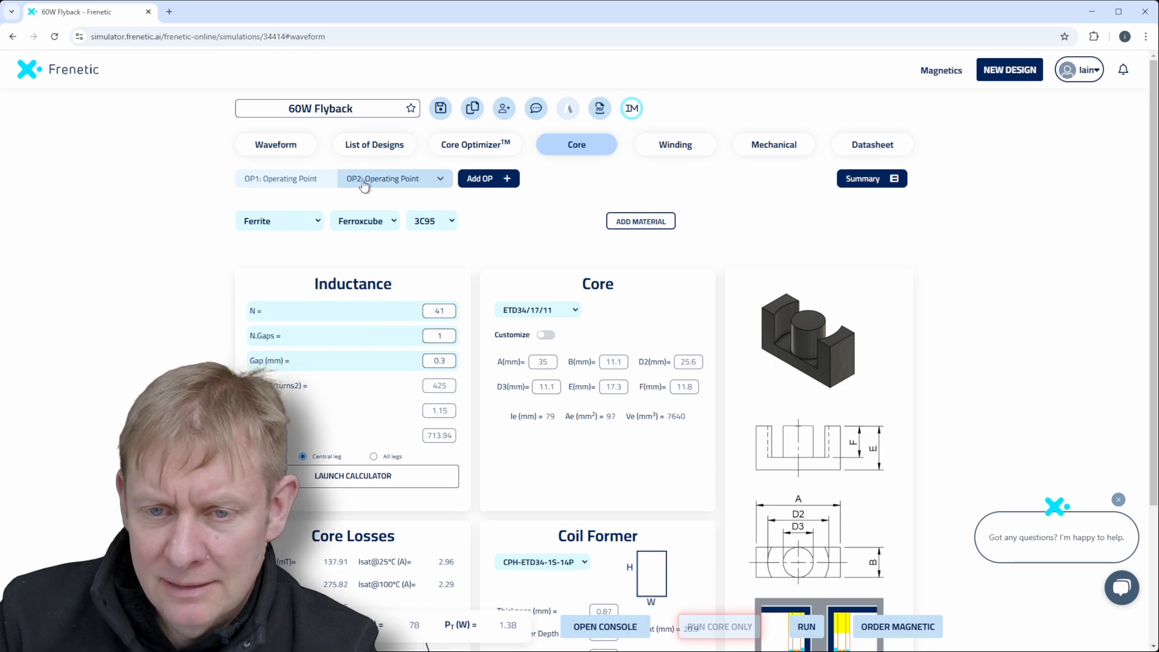
Review the waveform and loss results, and examine the primary and secondary winding parameters.
left_click(275, 146)
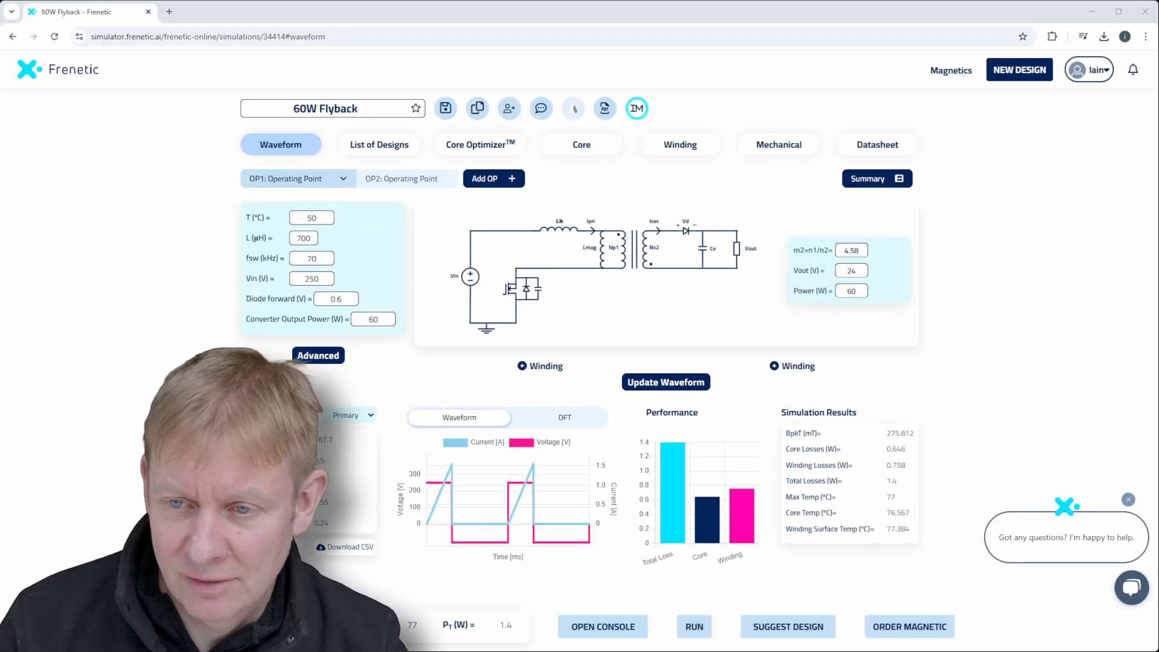
left_click(674, 150)
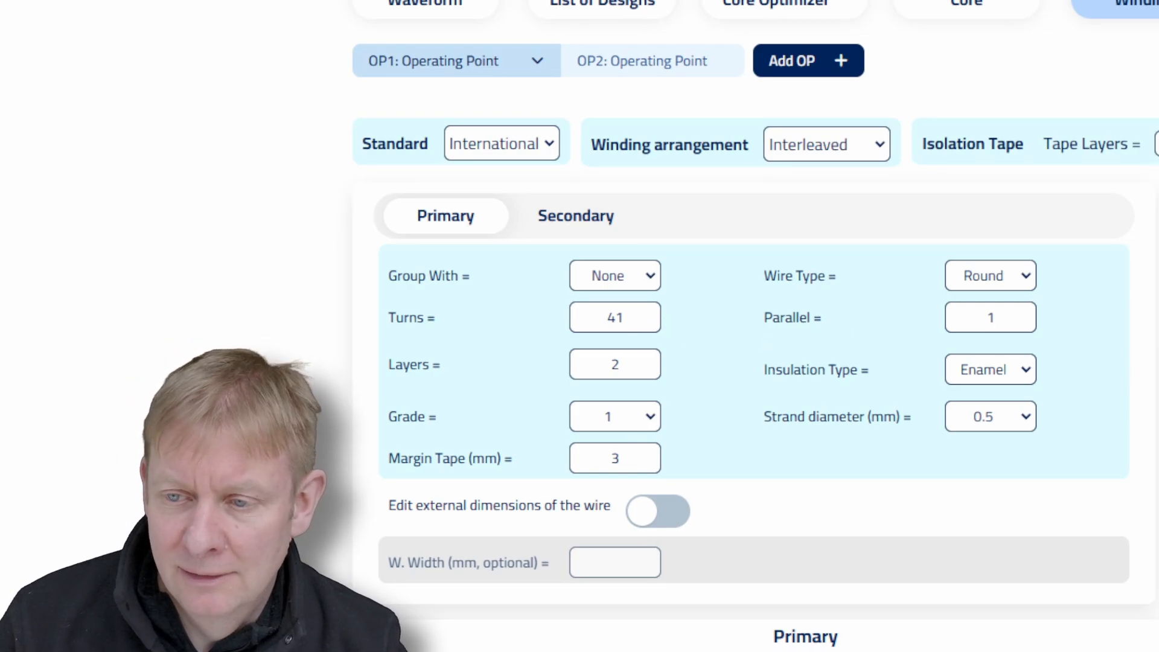
left_click(579, 219)
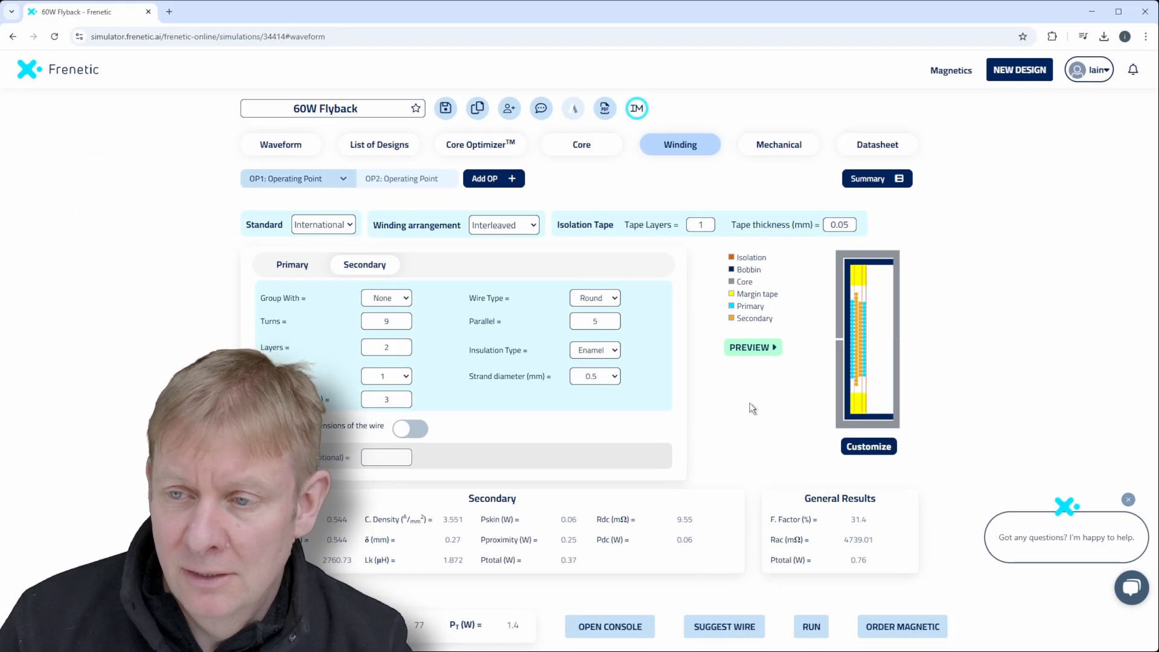
Open the design summary and check the primary winding's predicted DC resistance.
left_click(876, 181)
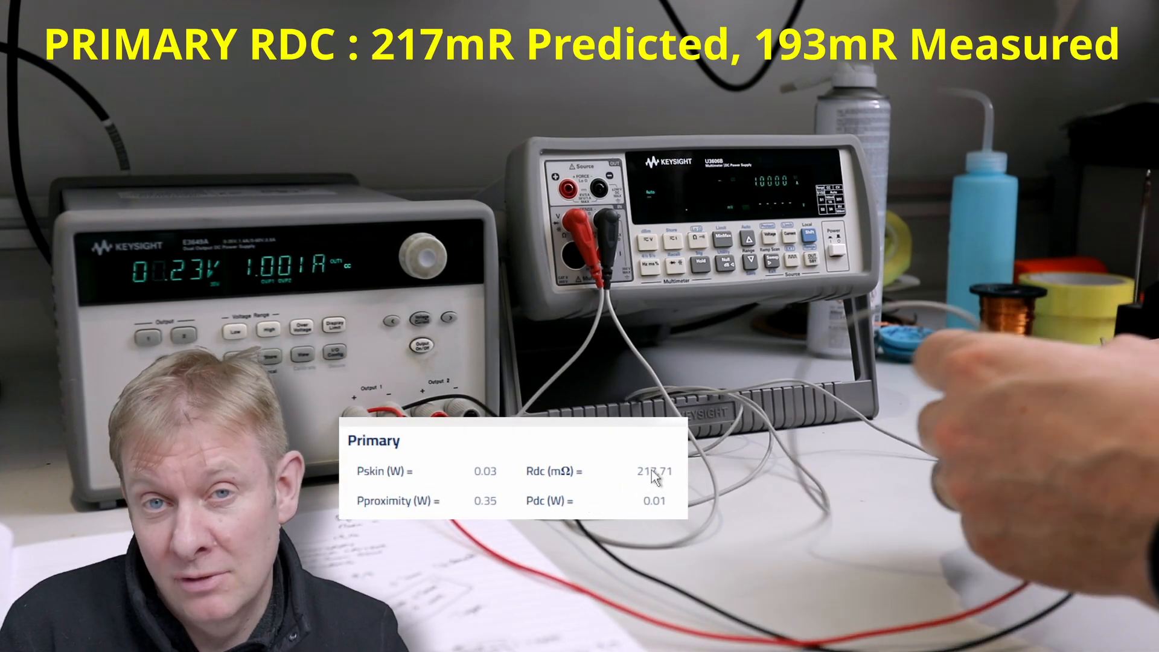
left_click_drag(638, 469, 681, 470)
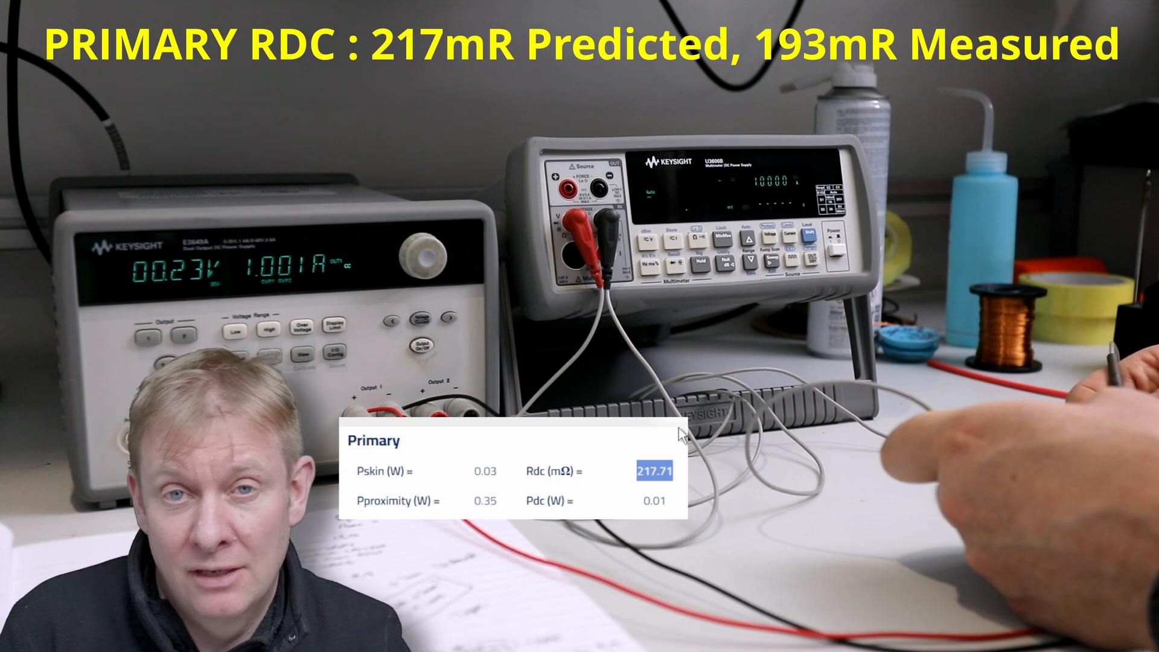